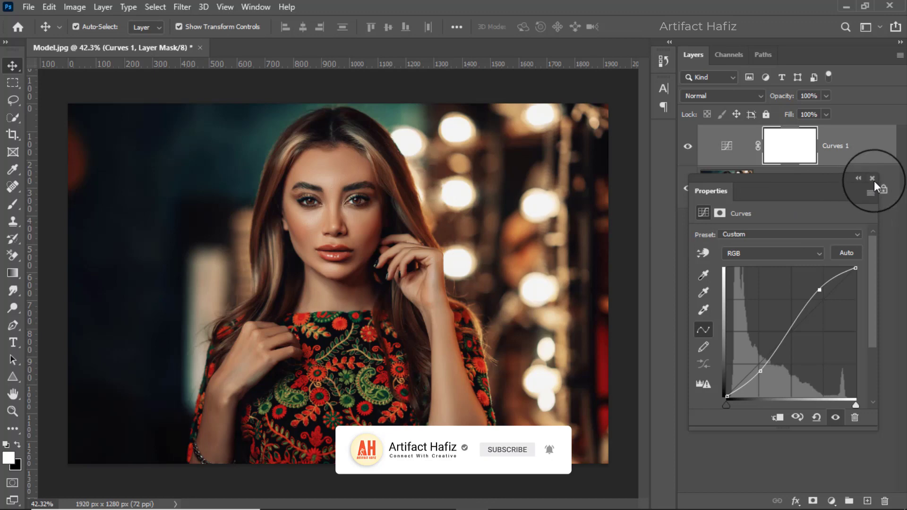
Close the curve settings, fit the image to the window and reduce the Curves layer's opacity to 84%
left_click(875, 177)
key("ctrl+0")
left_click(826, 97)
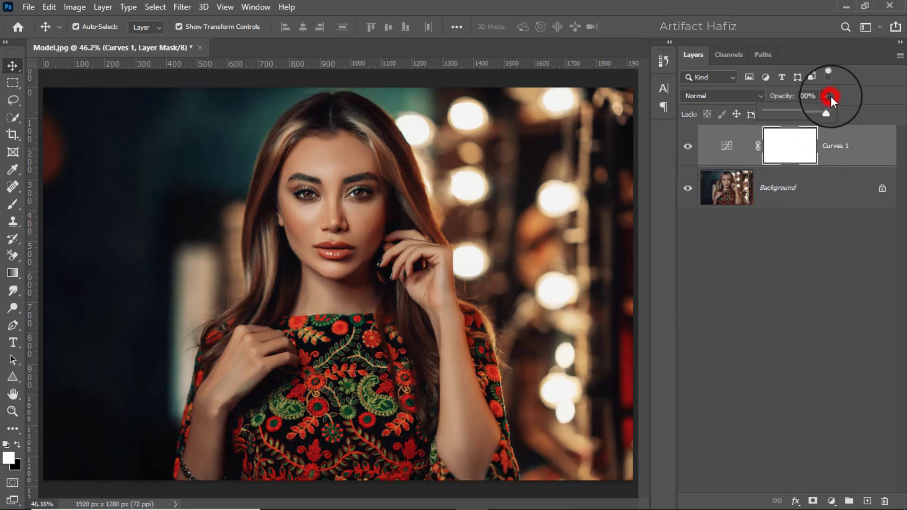
mouse_move(827, 112)
left_mouse_down()
mouse_move(810, 114)
mouse_move(829, 120)
mouse_move(818, 121)
left_mouse_up()
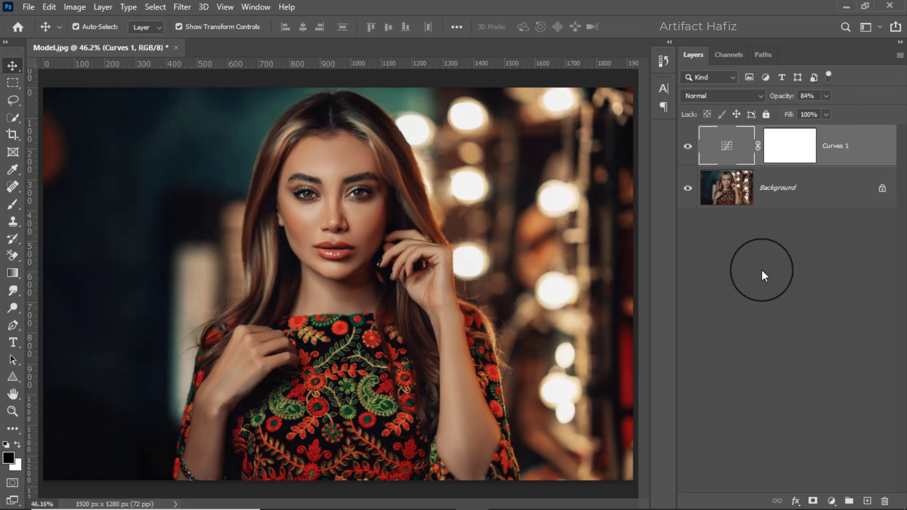
In the Curves layer's Blue channel, raise the black point slightly and anchor the curve near the lower quarter on the original diagonal
left_click(731, 150)
left_click(730, 150)
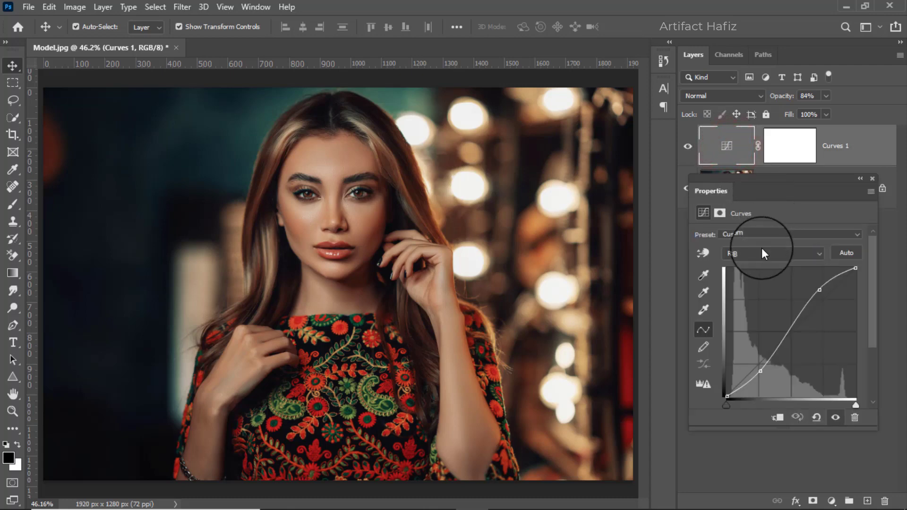
left_click(763, 249)
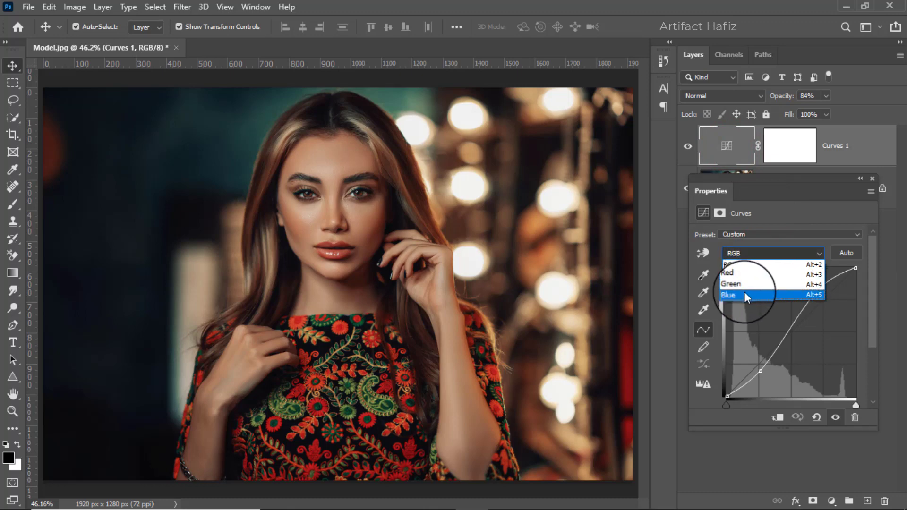
left_click(739, 294)
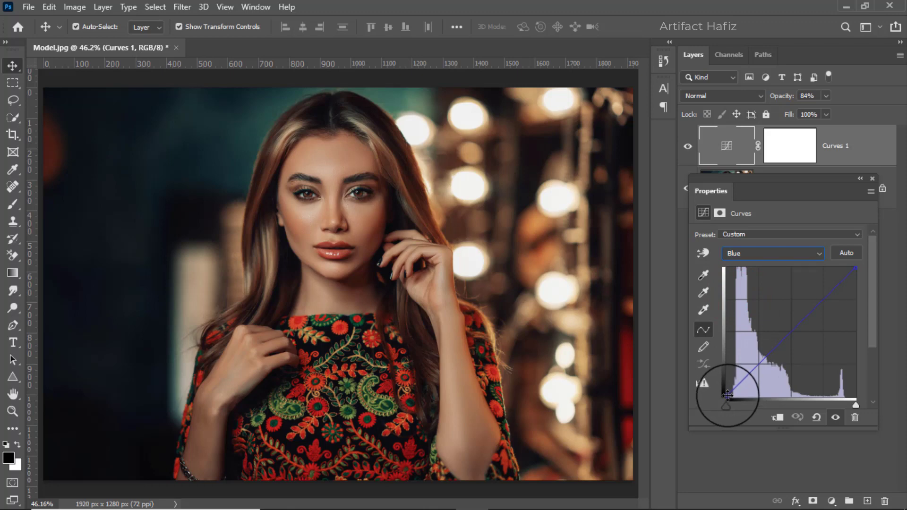
left_click_drag(728, 396, 717, 388)
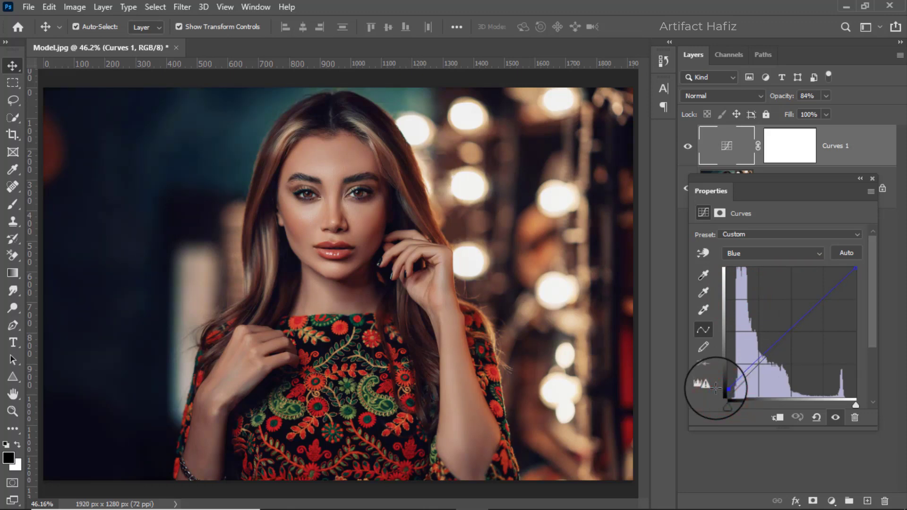
left_click(757, 364)
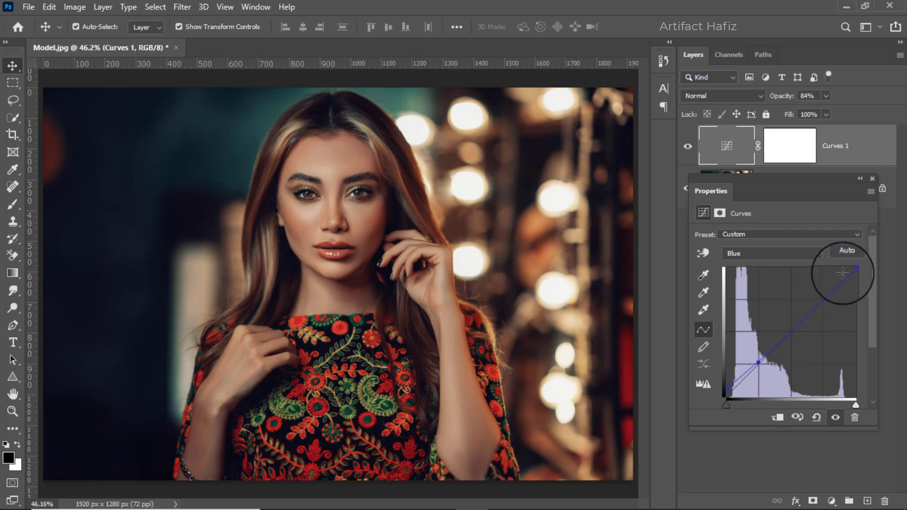
left_click(872, 177)
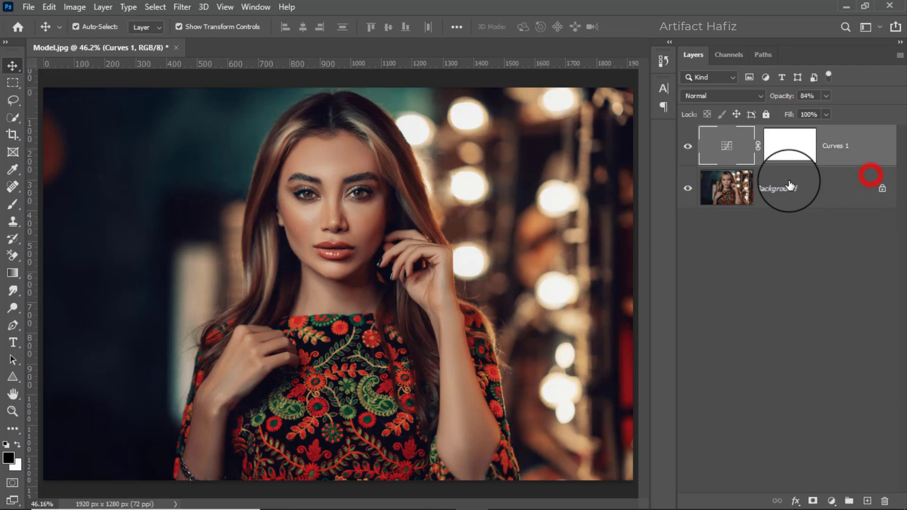
Compare the photo with and without the Curves adjustment by toggling that layer's visibility
left_click(688, 146)
left_click(688, 146)
left_click(837, 143)
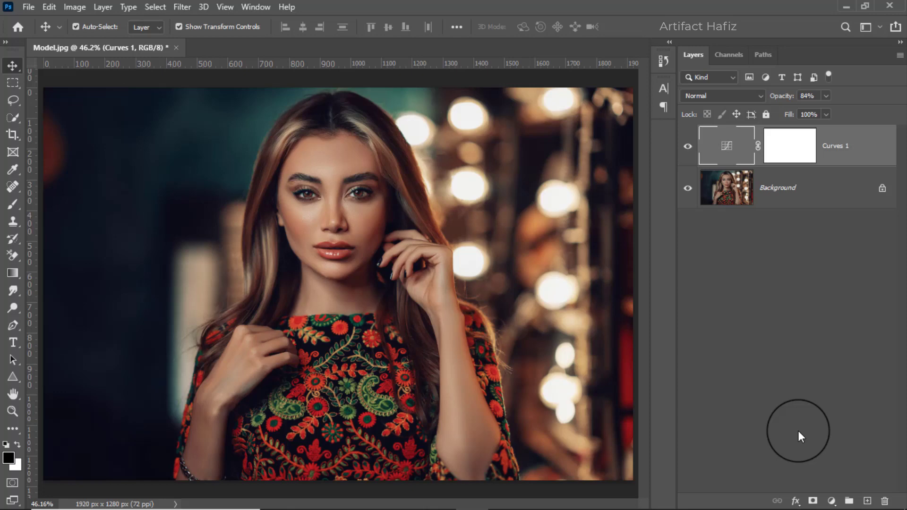
Add a Hue/Saturation adjustment layer above the Curves layer with Saturation set to -4
left_click(832, 500)
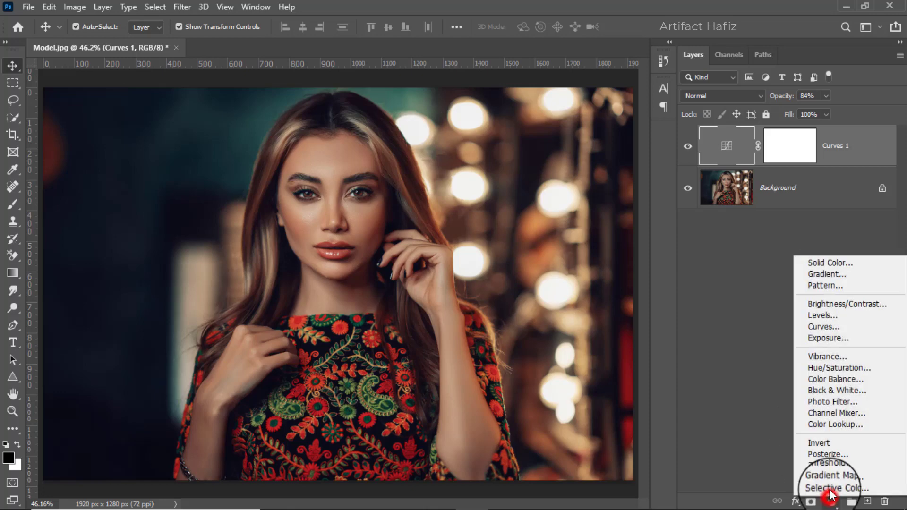
left_click(833, 369)
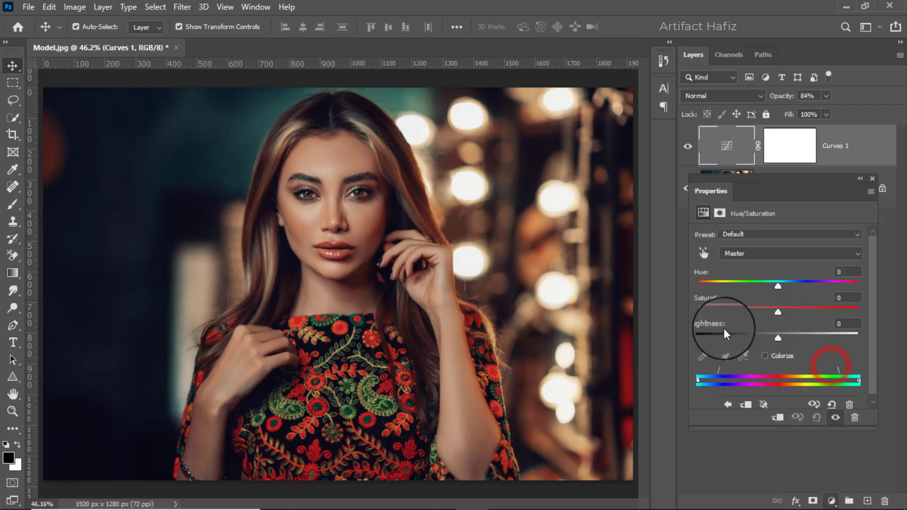
left_click_drag(779, 312, 775, 314)
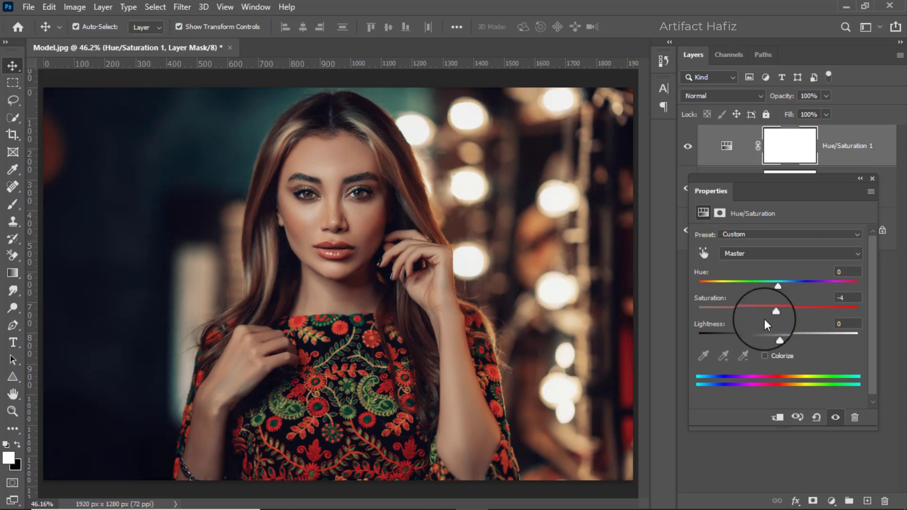
left_click(870, 178)
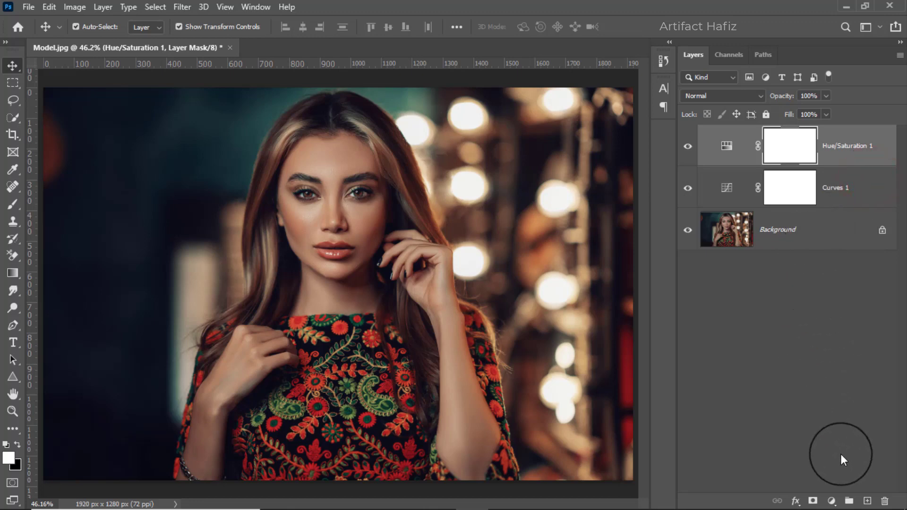
Add a Levels adjustment layer with the shadow input at 4 and the highlight input lowered slightly to the histogram's right-hand peak
left_click(832, 500)
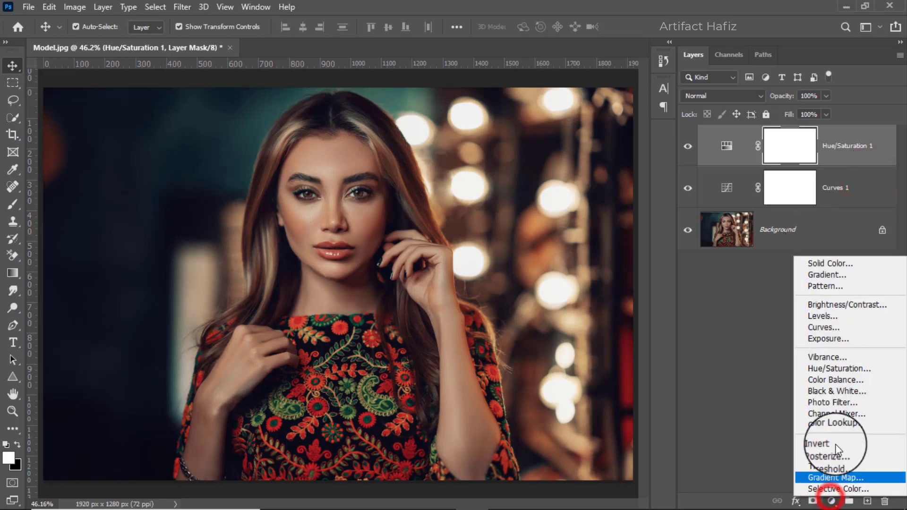
left_click(836, 316)
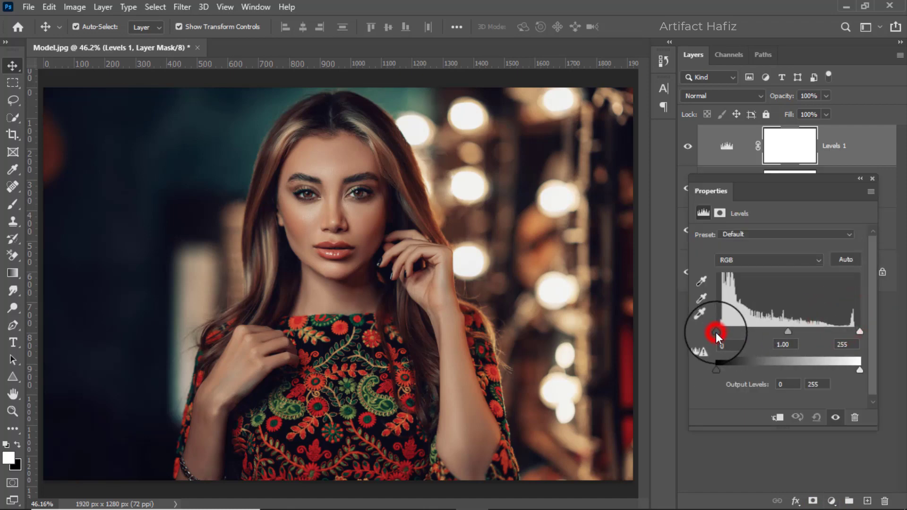
left_click_drag(716, 333, 719, 333)
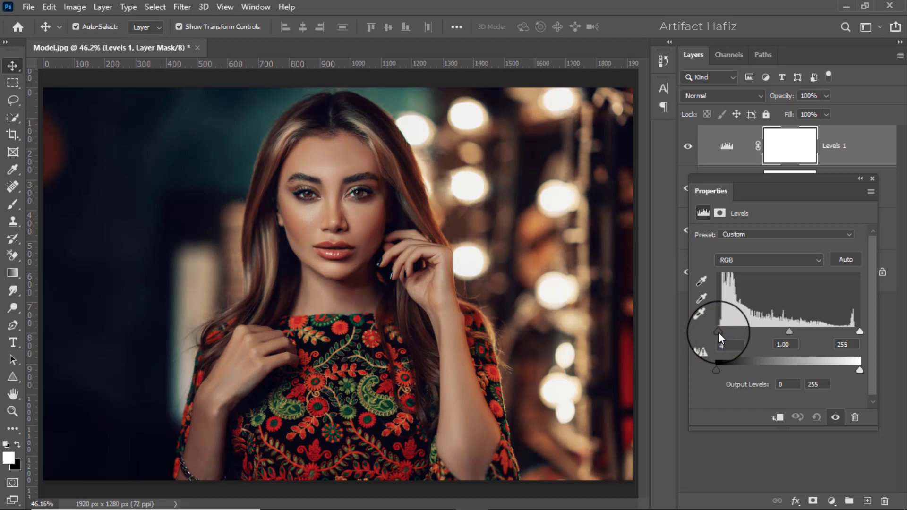
left_click_drag(863, 336, 855, 334)
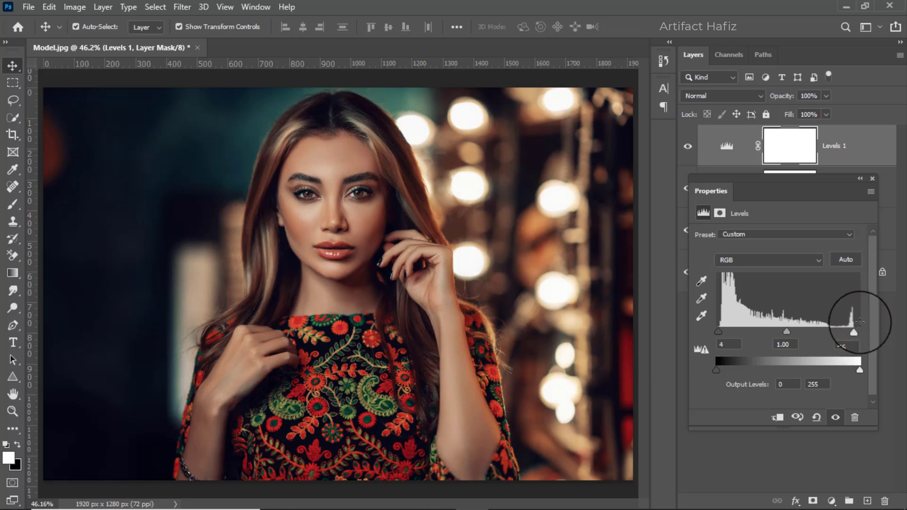
left_click(869, 179)
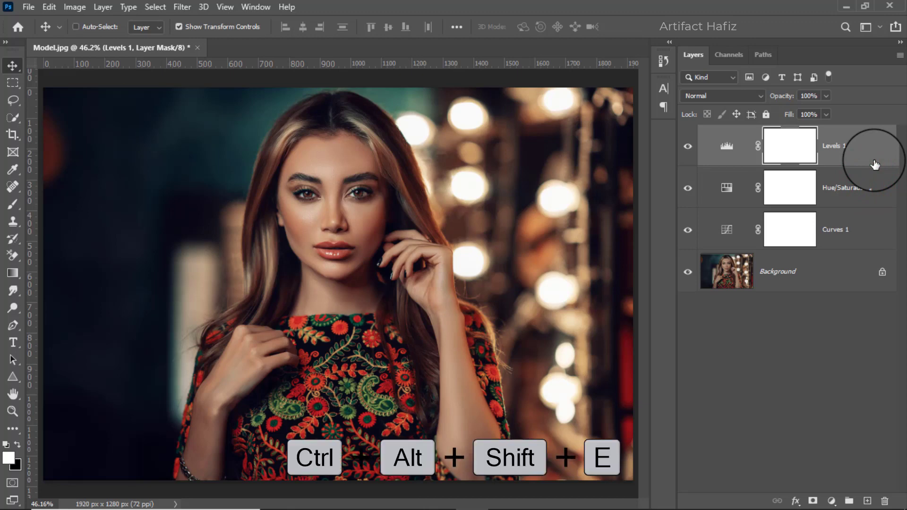
Stamp all visible layers into a new top layer and convert it for Smart Filters
key("ctrl+alt+shift+e")
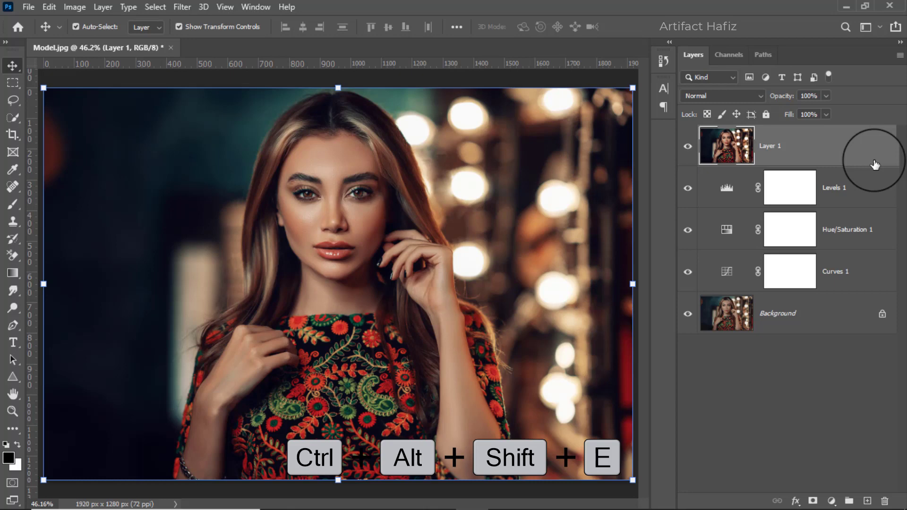
left_click(182, 7)
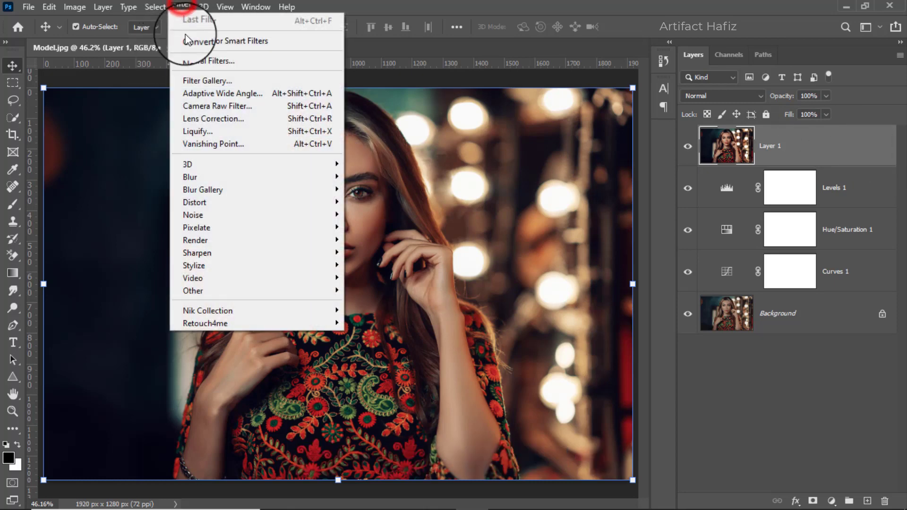
left_click(234, 39)
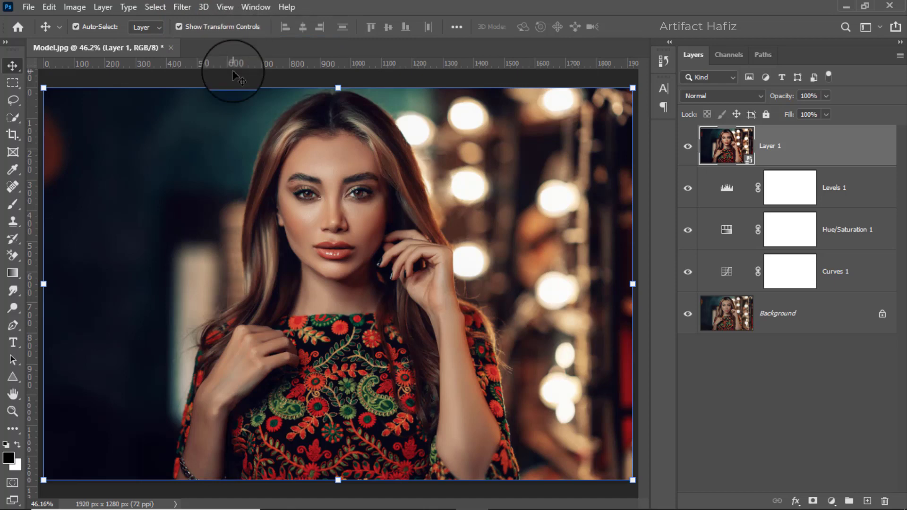
Start the Camera Raw Filter on the stamped layer and set Temperature to -3 and Tint to +3
left_click(182, 7)
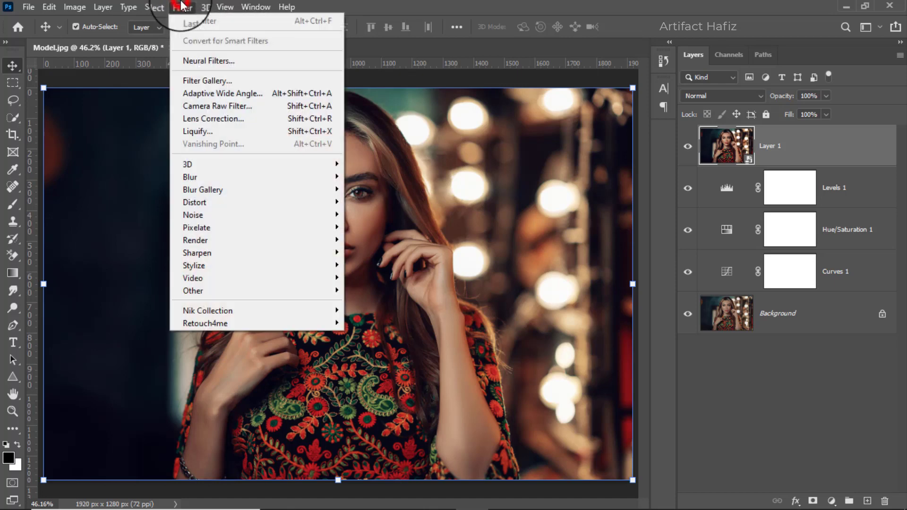
left_click(206, 104)
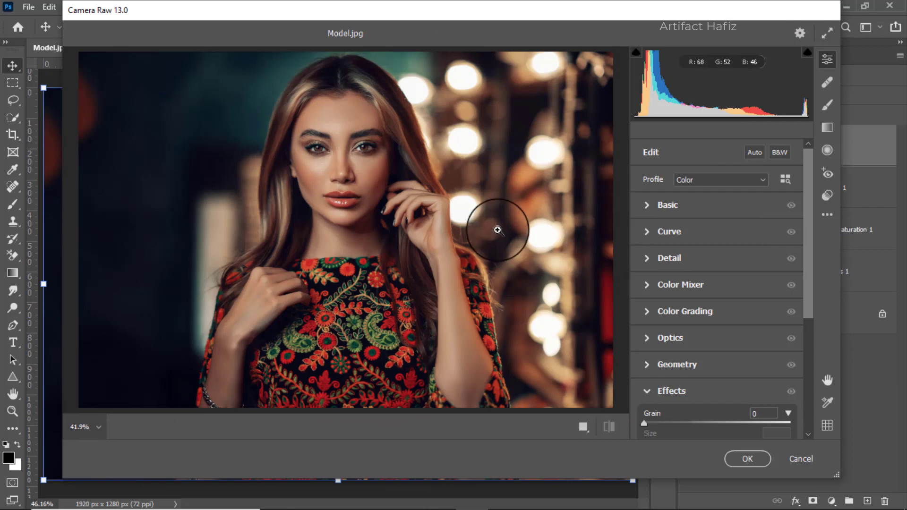
left_click(647, 203)
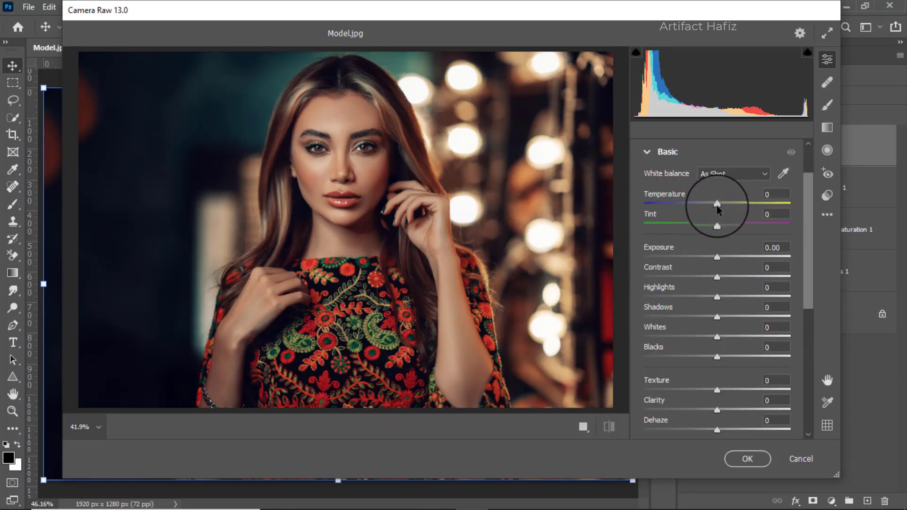
mouse_move(718, 206)
left_mouse_down()
mouse_move(705, 207)
mouse_move(715, 214)
left_mouse_up()
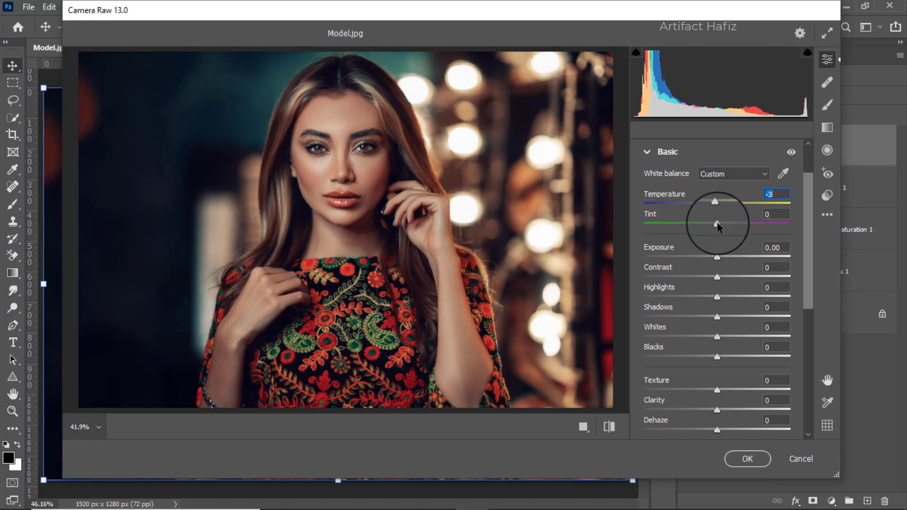
left_click_drag(716, 226, 722, 237)
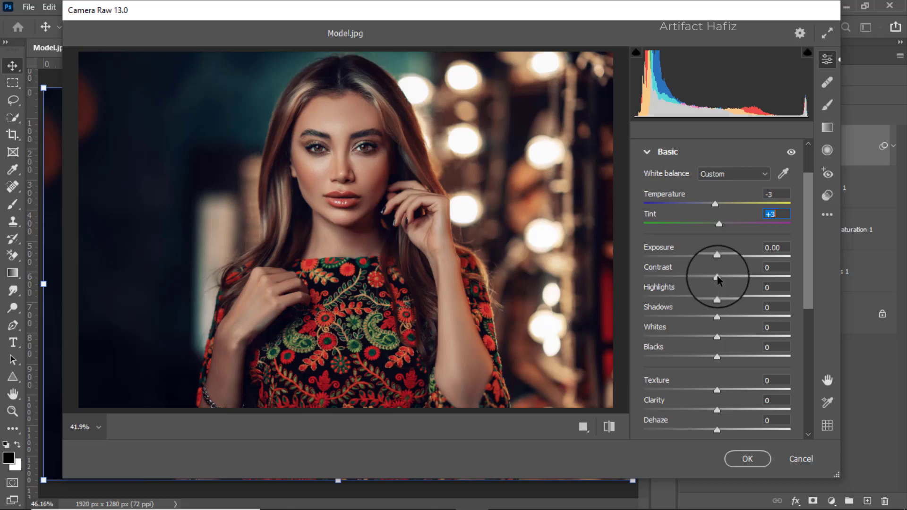
Adjust the basic tones to Contrast +3, Highlights -15, Whites +45, Shadows +46 and Blacks -3
left_click_drag(717, 279, 720, 279)
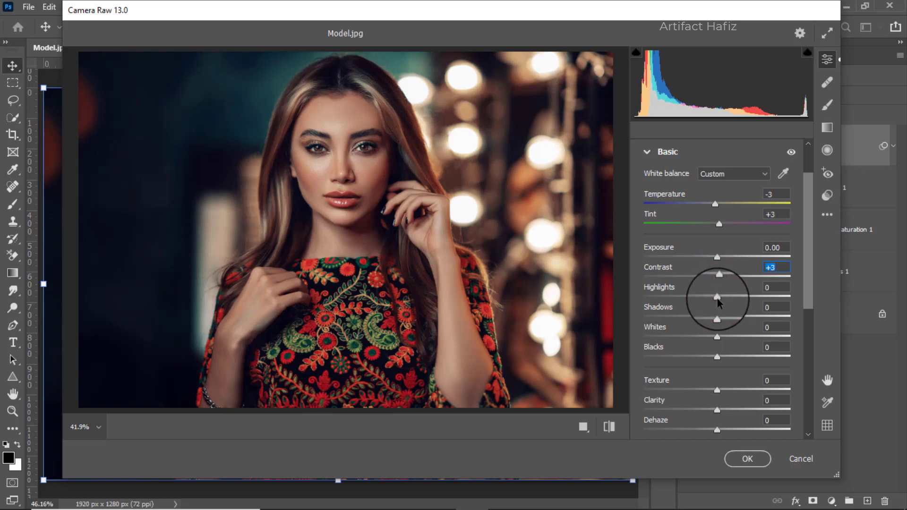
left_click_drag(718, 298, 707, 299)
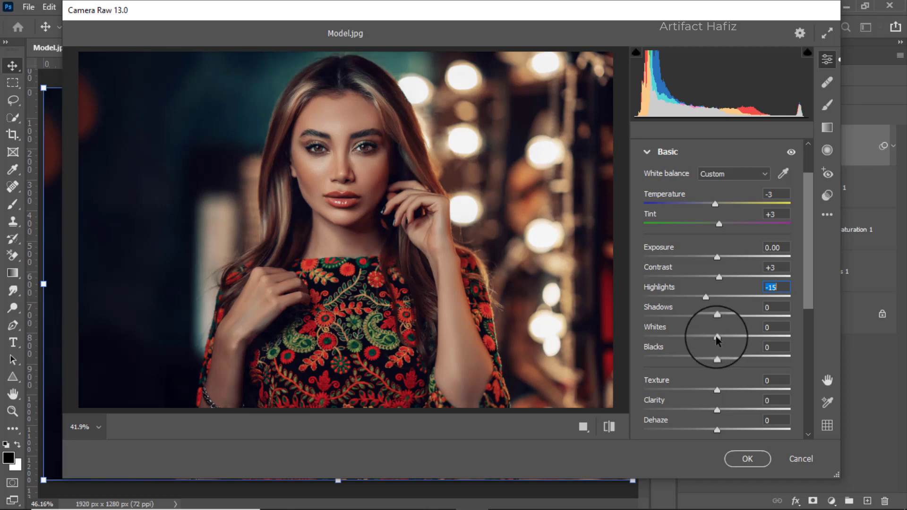
left_click_drag(717, 338, 752, 331)
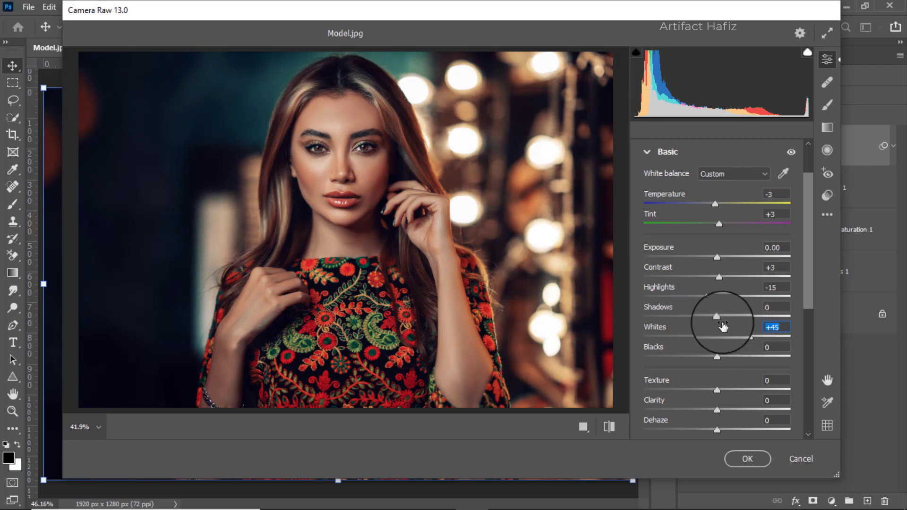
left_click_drag(718, 316, 754, 326)
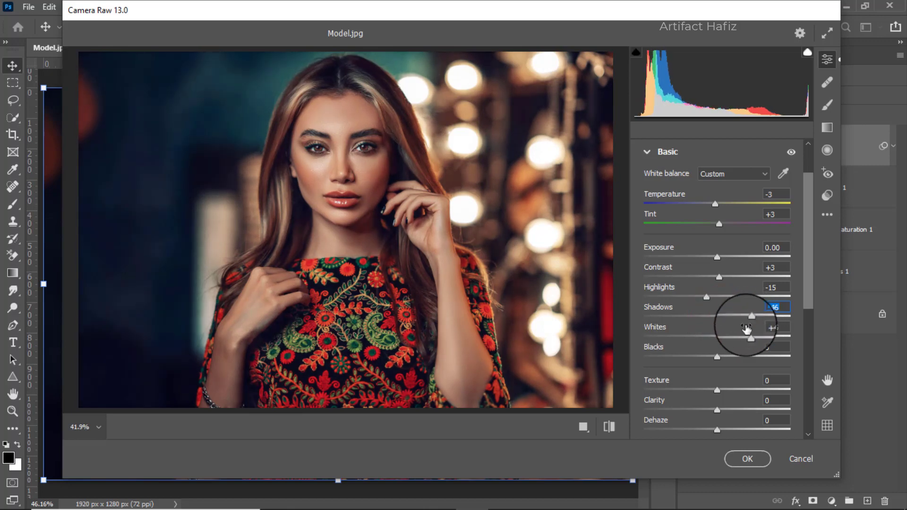
left_click(717, 356)
mouse_move(714, 358)
left_mouse_down()
mouse_move(705, 358)
mouse_move(715, 362)
left_mouse_up()
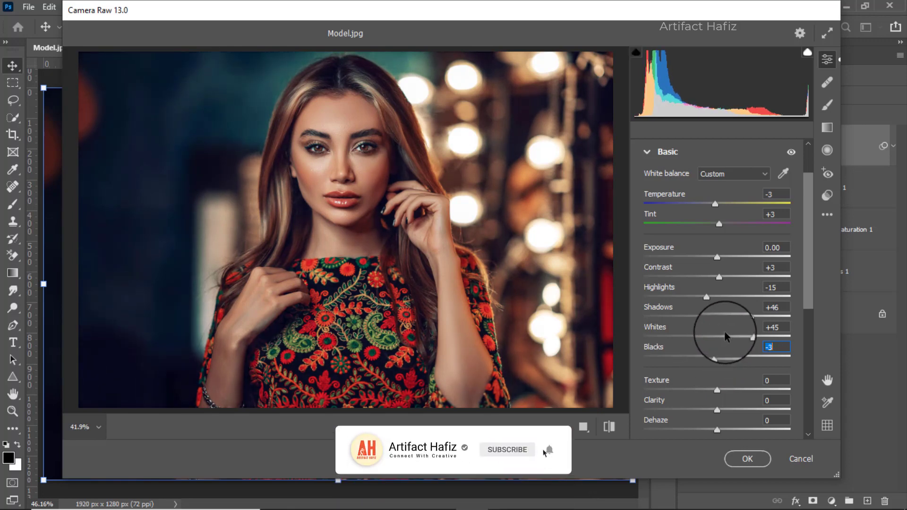
Set Texture to +4 and Clarity to +2 in the basic Camera Raw adjustments
scroll(732, 319, "down", 2)
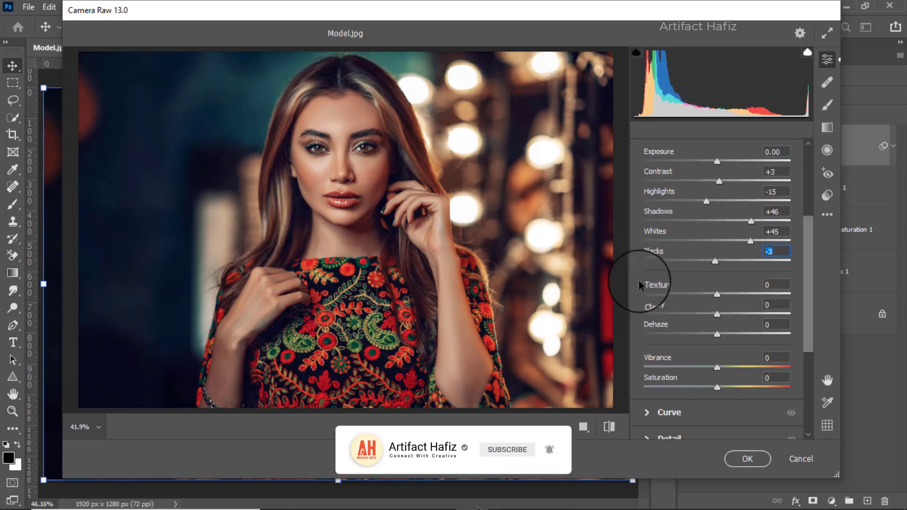
left_click(716, 295)
mouse_move(717, 296)
left_mouse_down()
mouse_move(709, 297)
mouse_move(720, 299)
left_mouse_up()
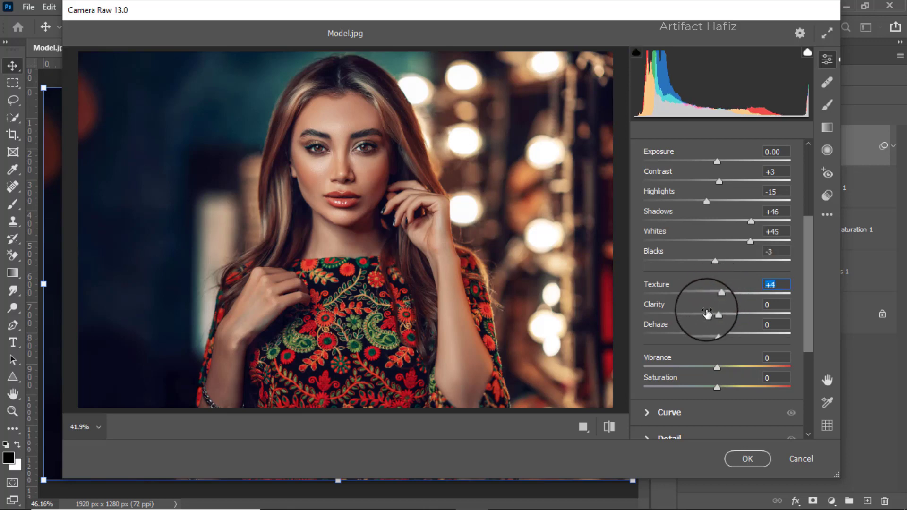
left_click_drag(716, 314, 719, 315)
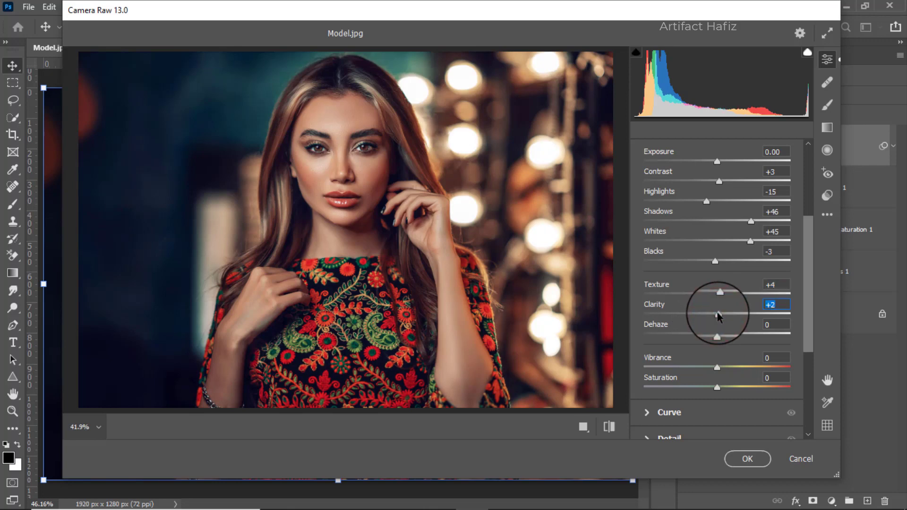
scroll(716, 292, "down", 2)
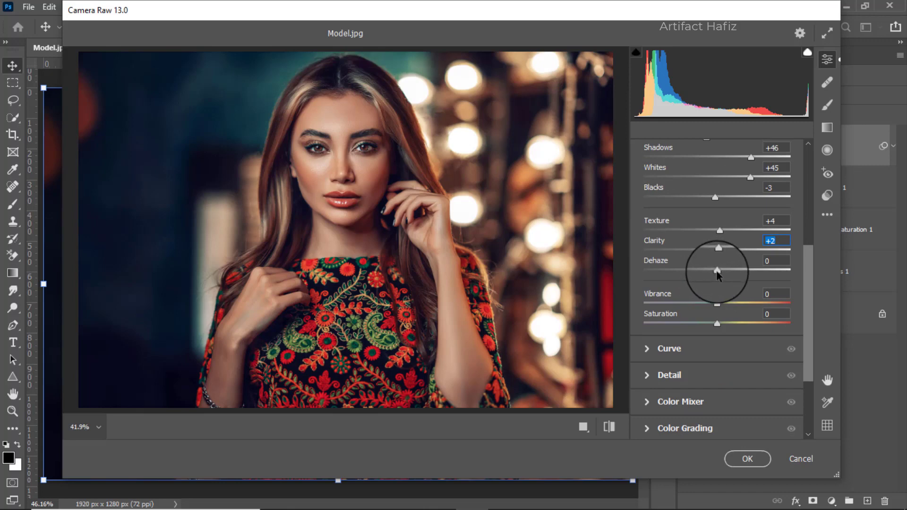
Set Dehaze to +2 and lift the black point of the blue channel curve to Output 6
left_click_drag(717, 273, 718, 279)
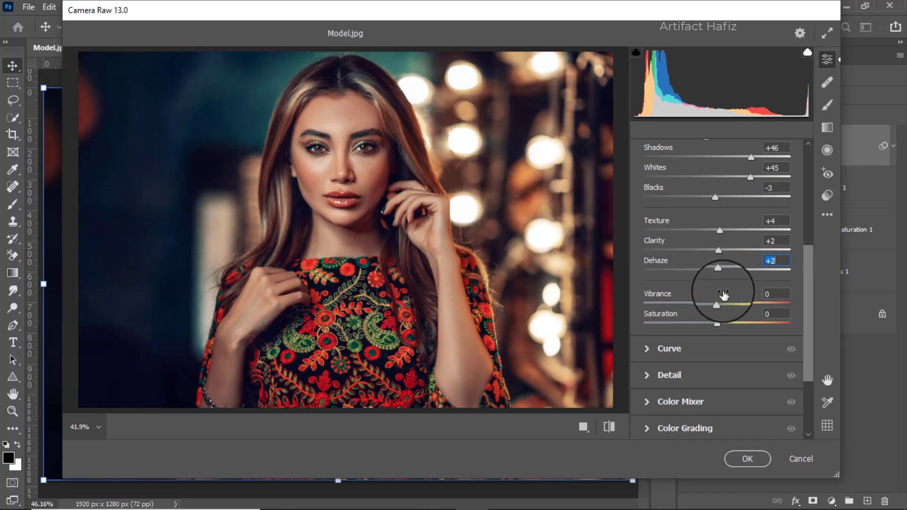
scroll(723, 289, "down", 1)
scroll(722, 290, "down", 1)
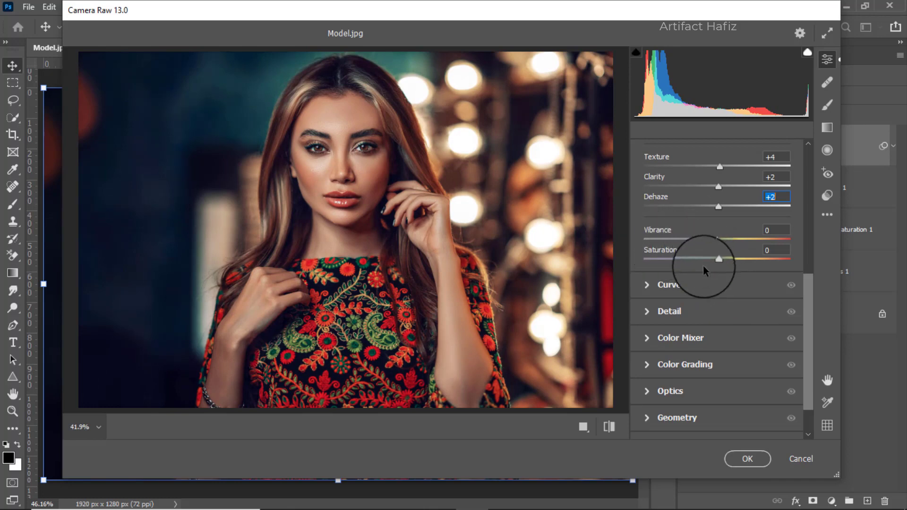
left_click(685, 286)
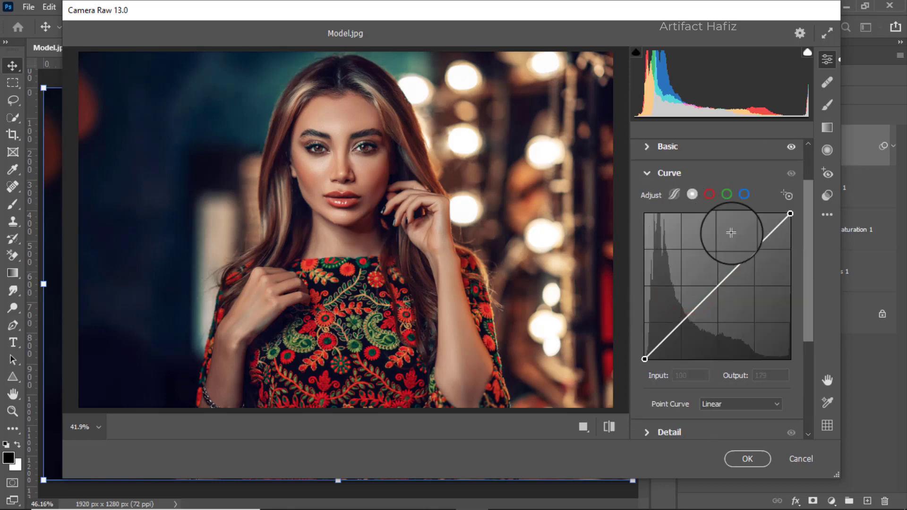
left_click(746, 195)
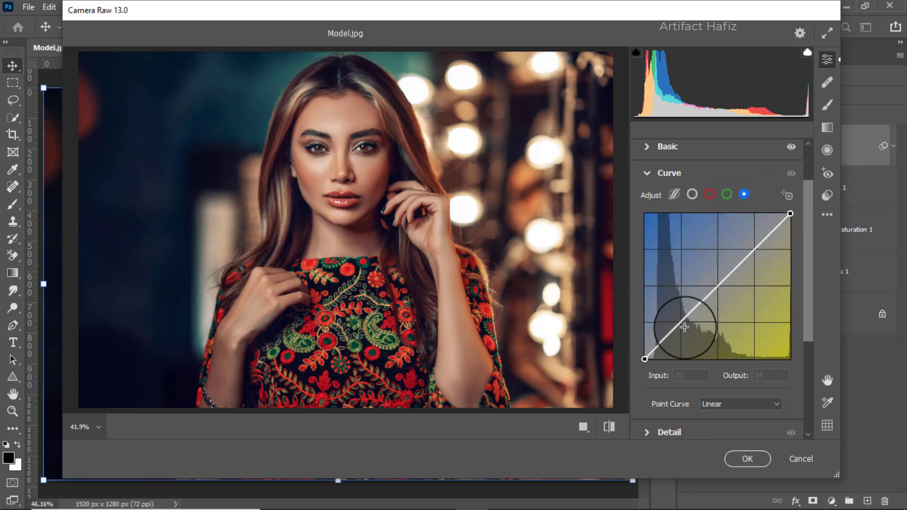
left_click(644, 359)
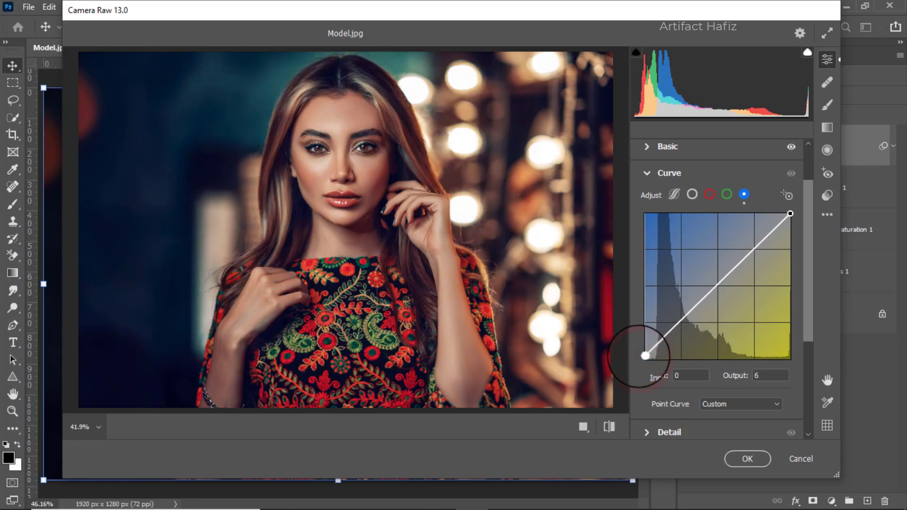
left_click_drag(646, 359, 646, 356)
left_click_drag(633, 357, 633, 357)
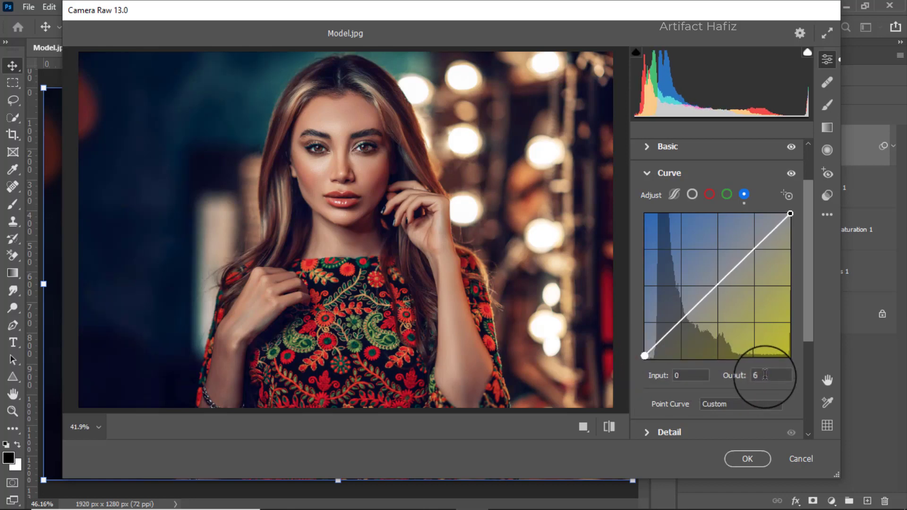
Set the Detail adjustments to Sharpening 7, Noise Reduction 5 and Color Noise Reduction 10
scroll(733, 344, "down", 4)
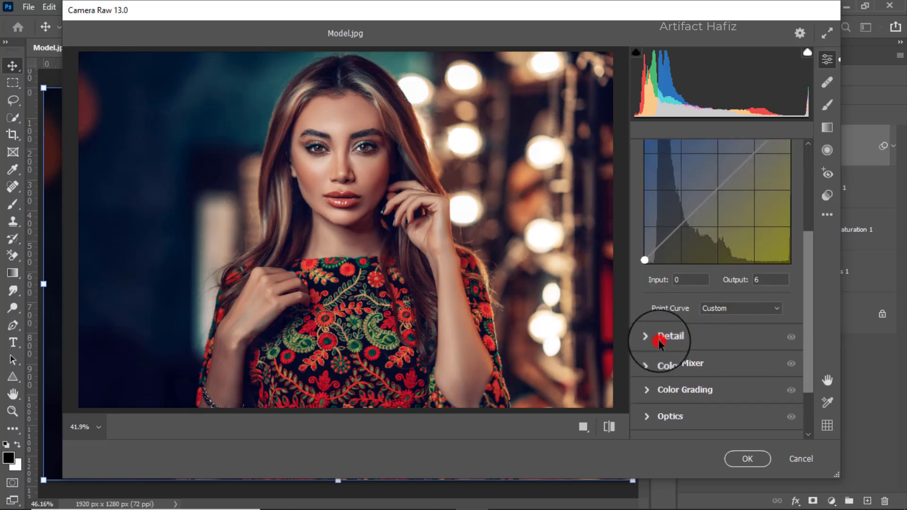
left_click(660, 342)
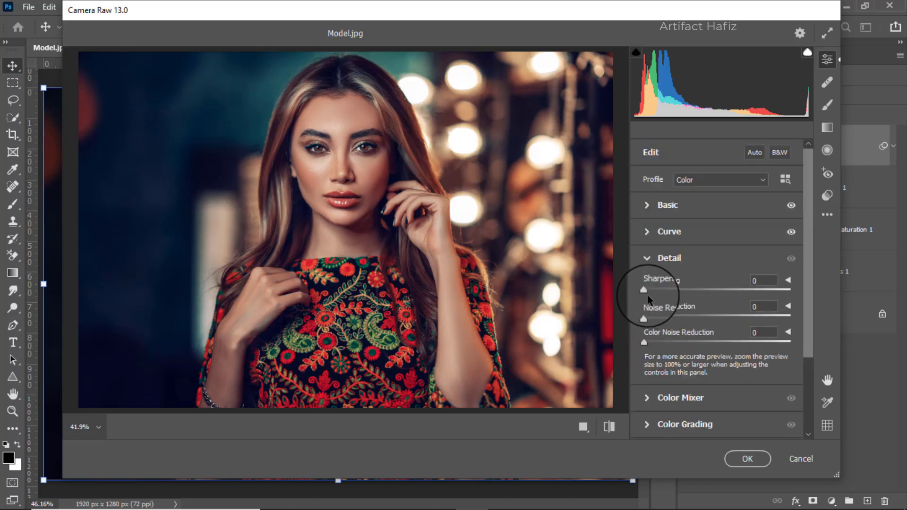
left_click_drag(644, 291, 650, 294)
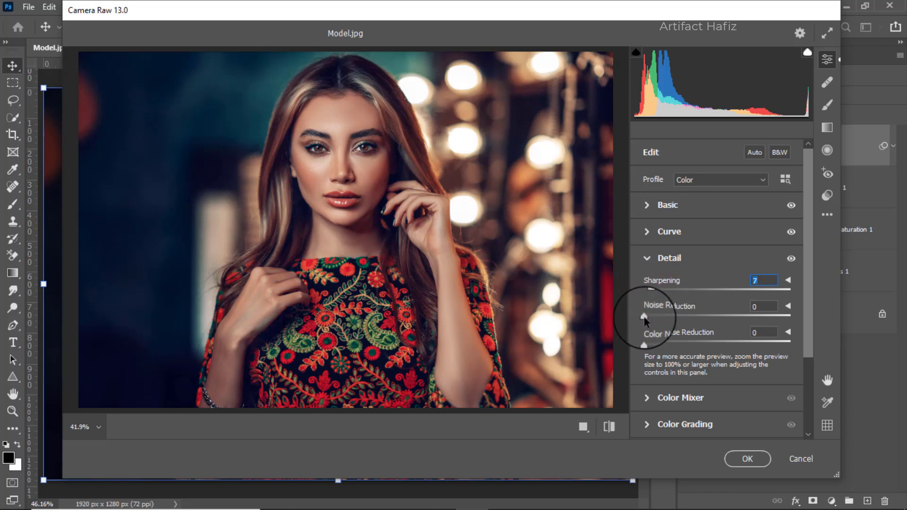
left_click_drag(645, 320, 652, 321)
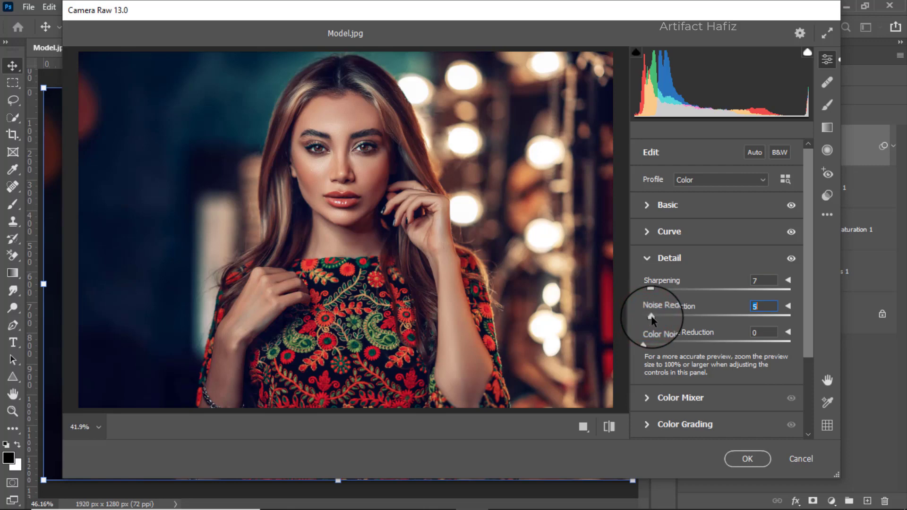
scroll(651, 319, "down", 2)
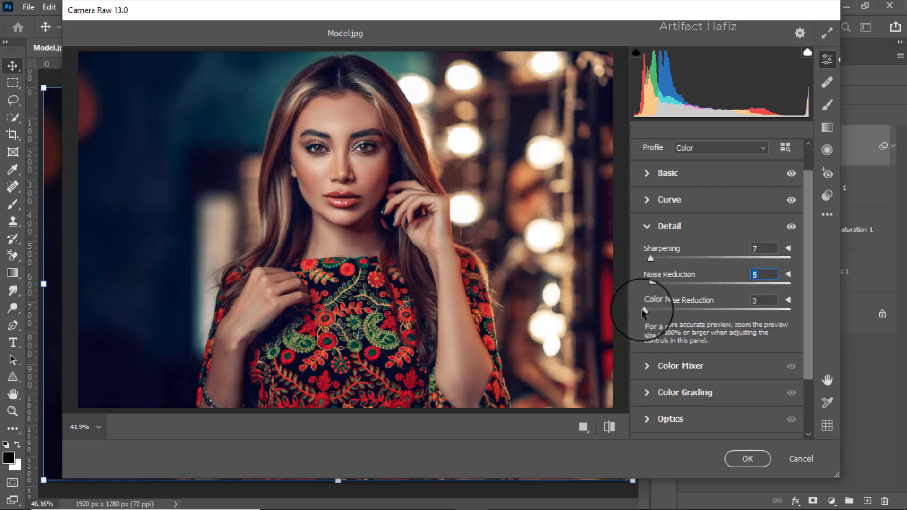
left_click_drag(645, 312, 660, 314)
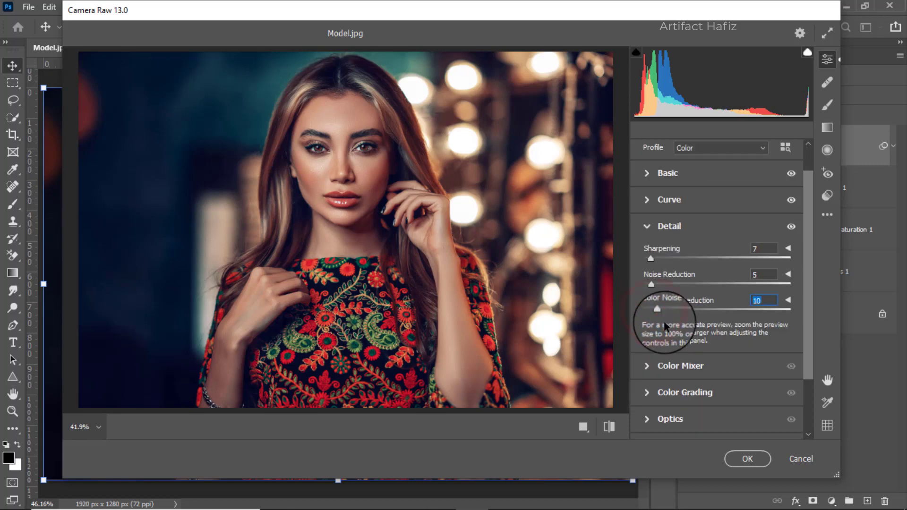
Set the Color Mixer saturation to Reds +5, Oranges -4, Yellows +8, Greens +6, Aquas +9 and Blues +11
scroll(664, 321, "down", 4)
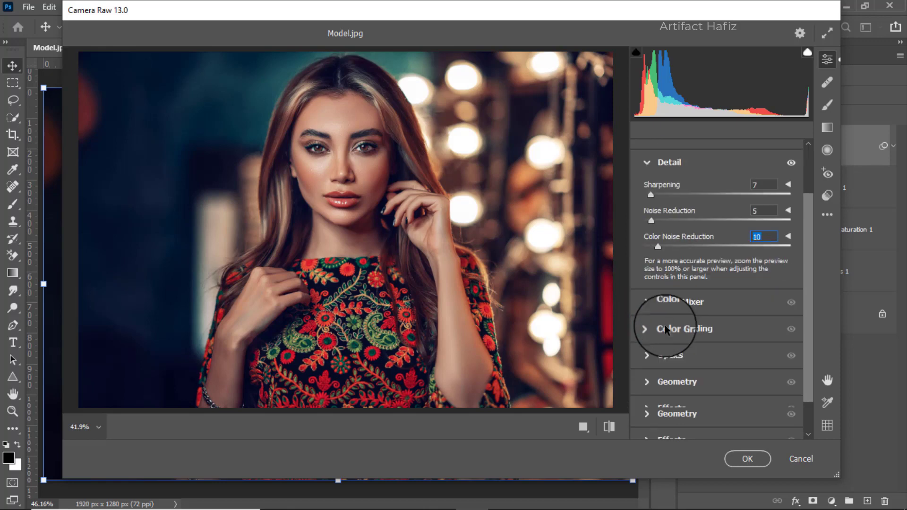
left_click(689, 302)
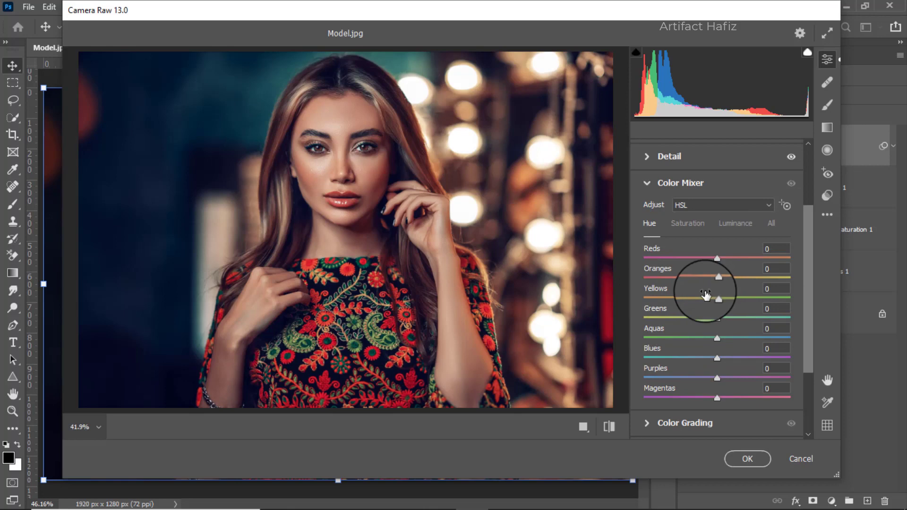
left_click(693, 224)
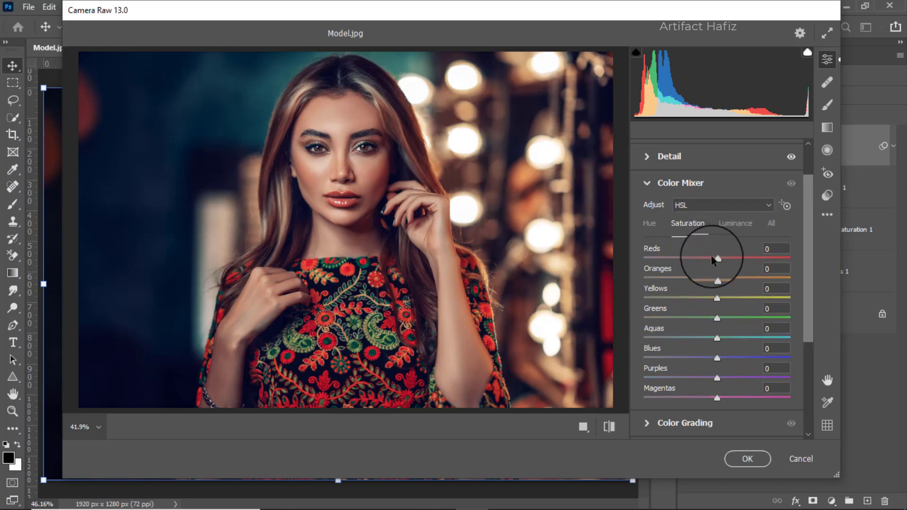
left_click_drag(715, 260, 720, 258)
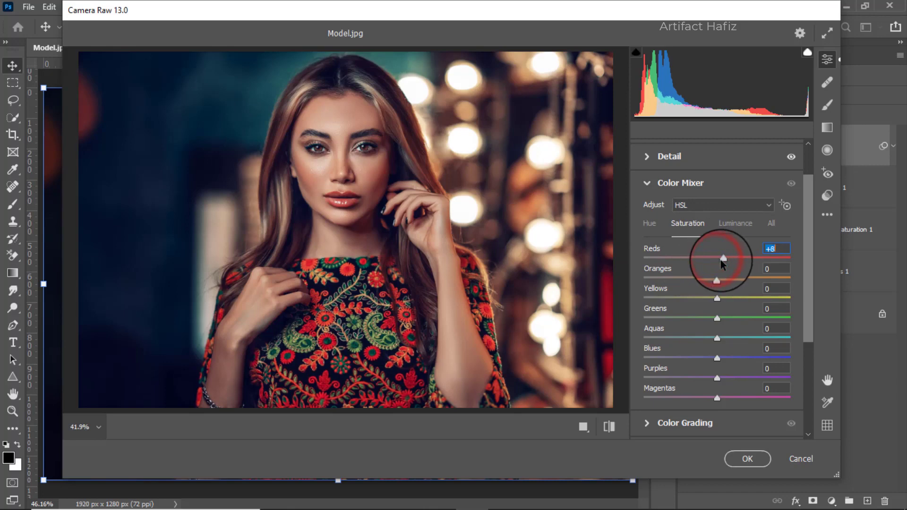
left_click(714, 277)
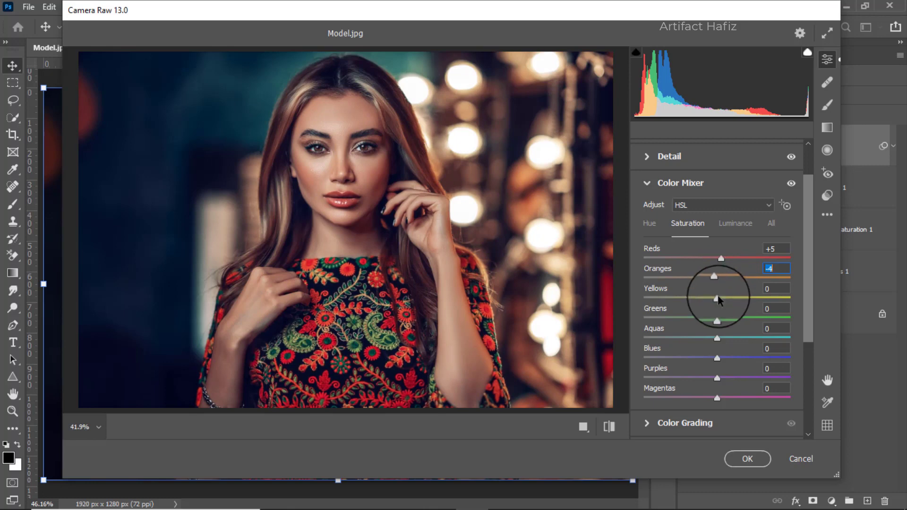
left_click_drag(718, 299, 724, 336)
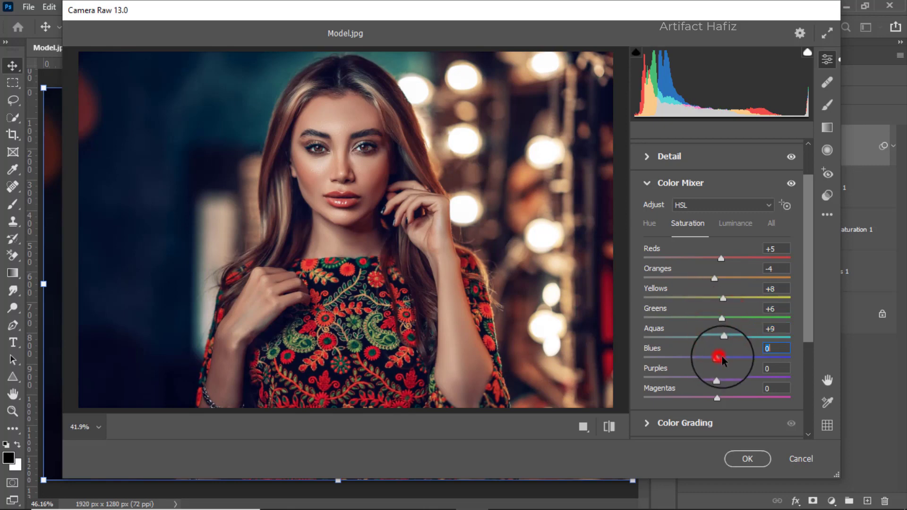
Set Color Mixer luminance to Reds +4, Oranges +8, Yellows +6, Aquas -14, Blues -15, and hue to Aquas -15, Blues -23
left_click(734, 227)
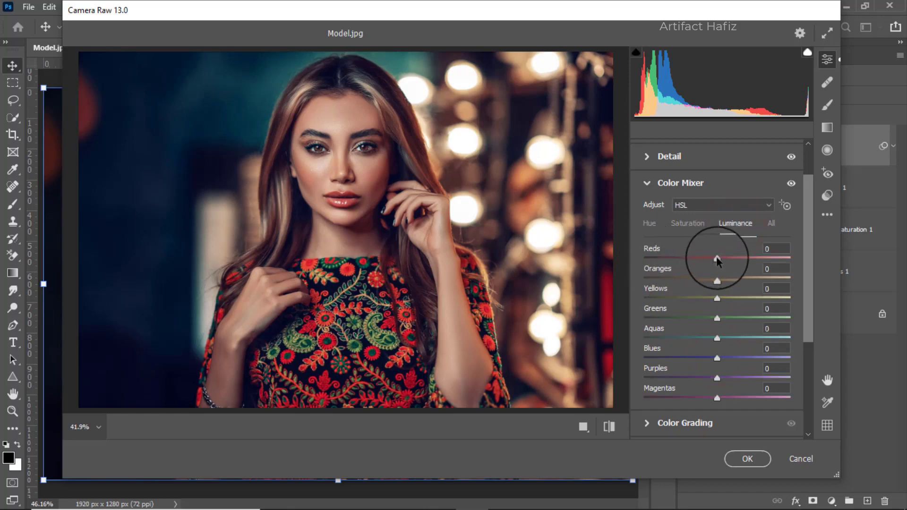
left_click_drag(718, 260, 722, 298)
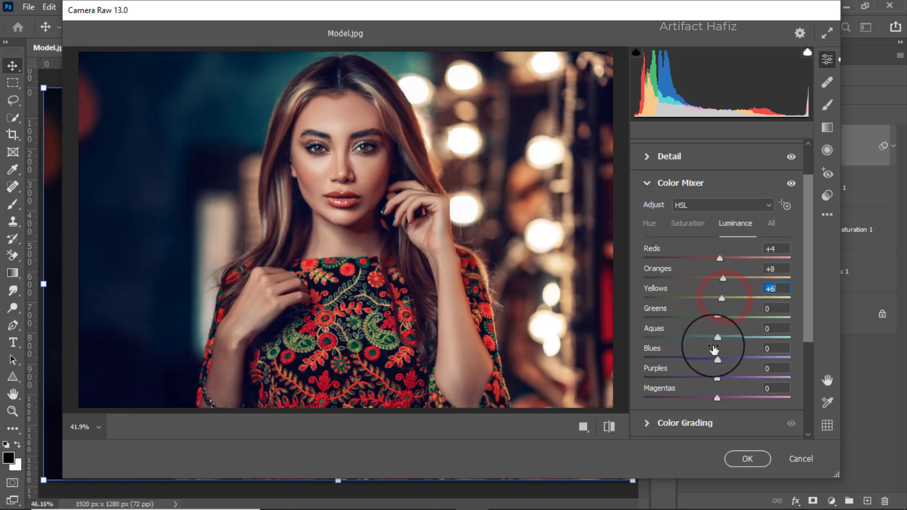
left_click_drag(718, 337, 705, 358)
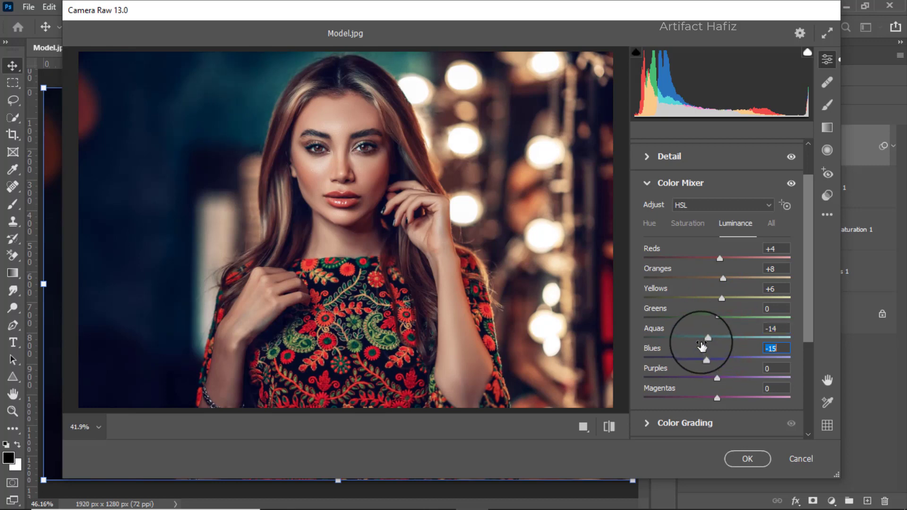
left_click(648, 229)
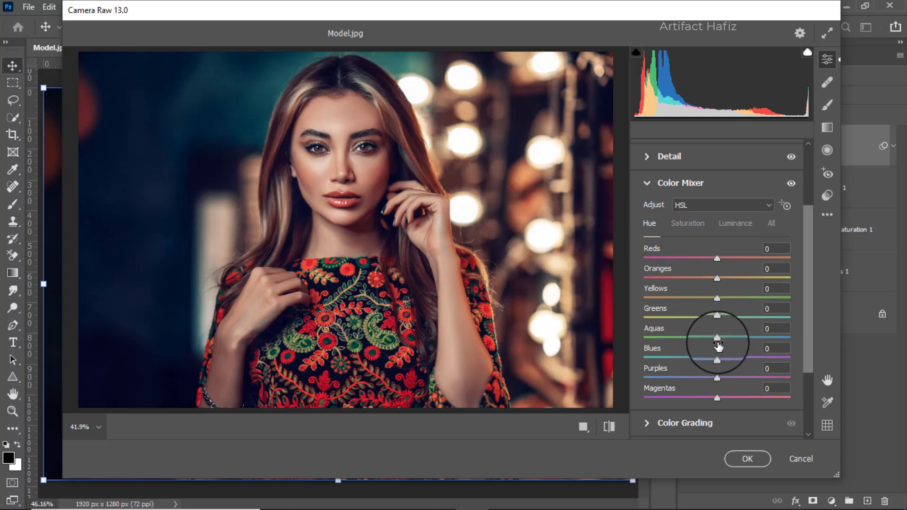
left_click_drag(720, 336, 703, 363)
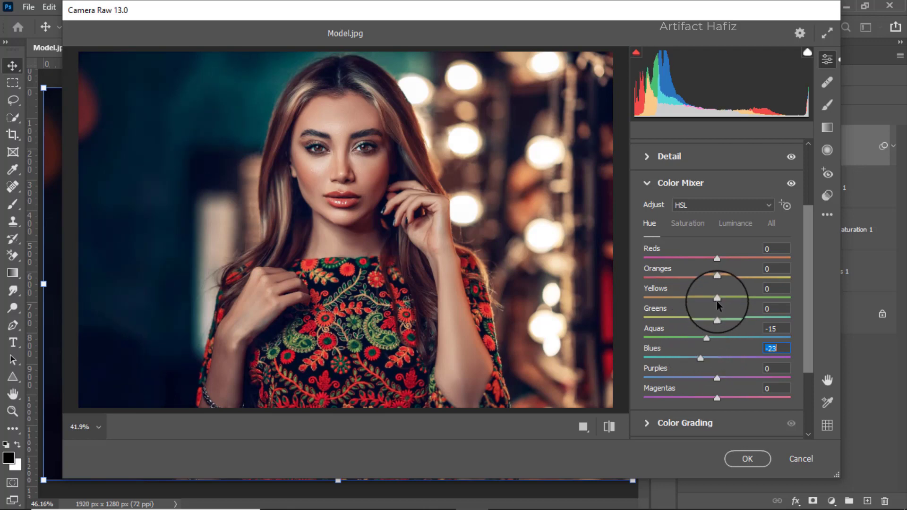
Color grade the shadows to a blue tint with hue 198 and saturation 9, and tint the highlights slightly yellow-green
scroll(719, 296, "down", 1)
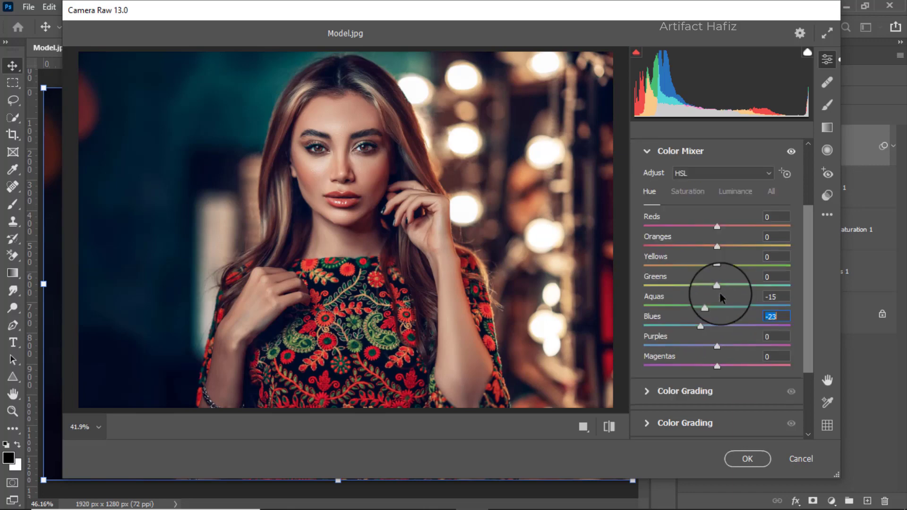
scroll(719, 297, "down", 2)
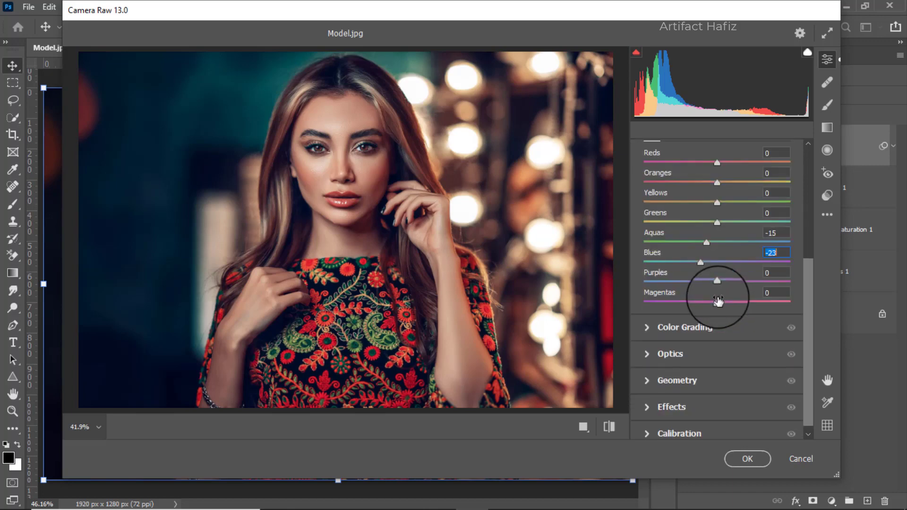
left_click(684, 320)
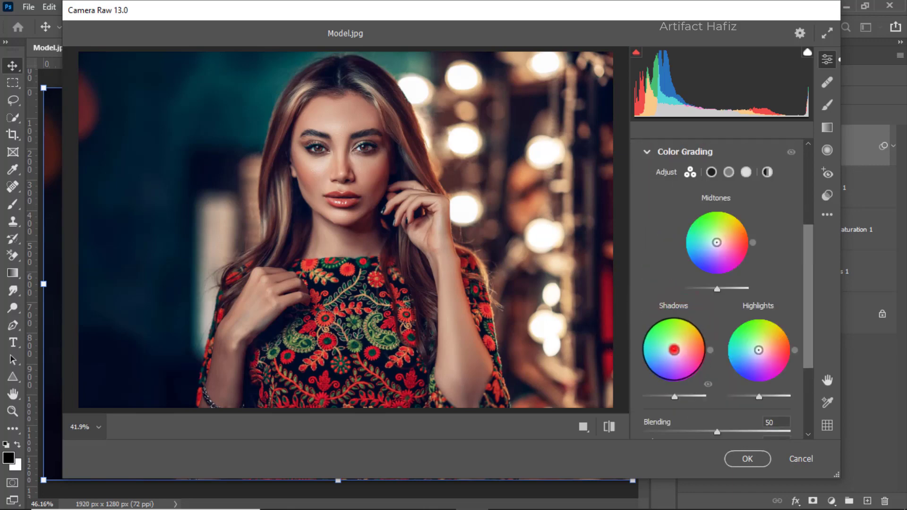
left_click_drag(675, 350, 672, 352)
left_click_drag(657, 398, 637, 363)
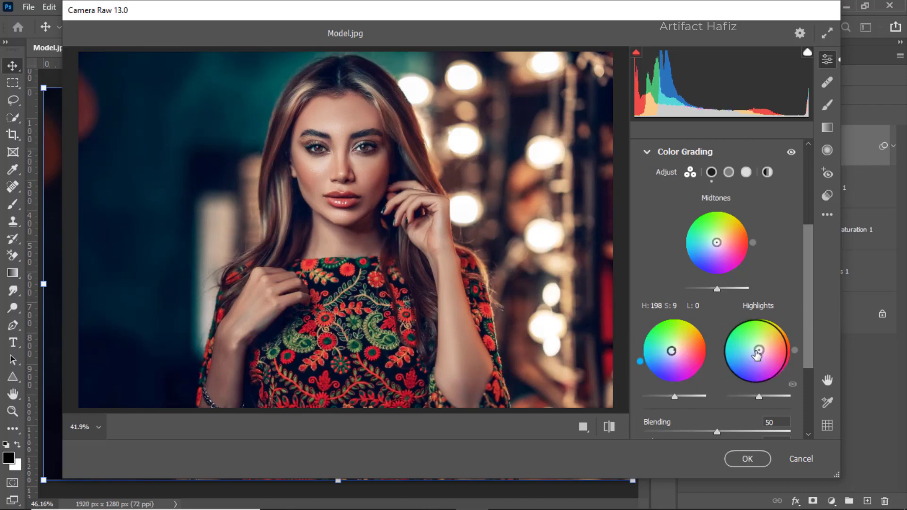
left_click_drag(757, 355, 756, 319)
Add a slight dark vignette to the photo with Vignetting at -4
scroll(754, 308, "down", 4)
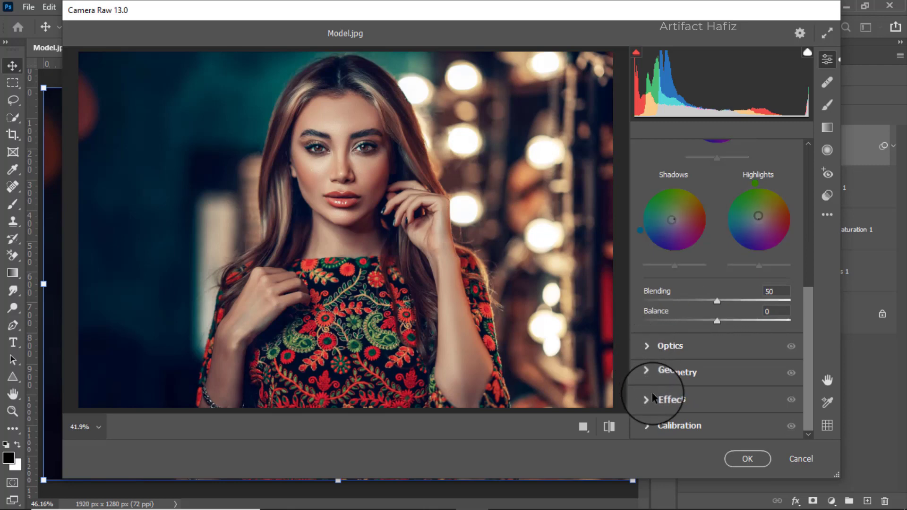
left_click(670, 398)
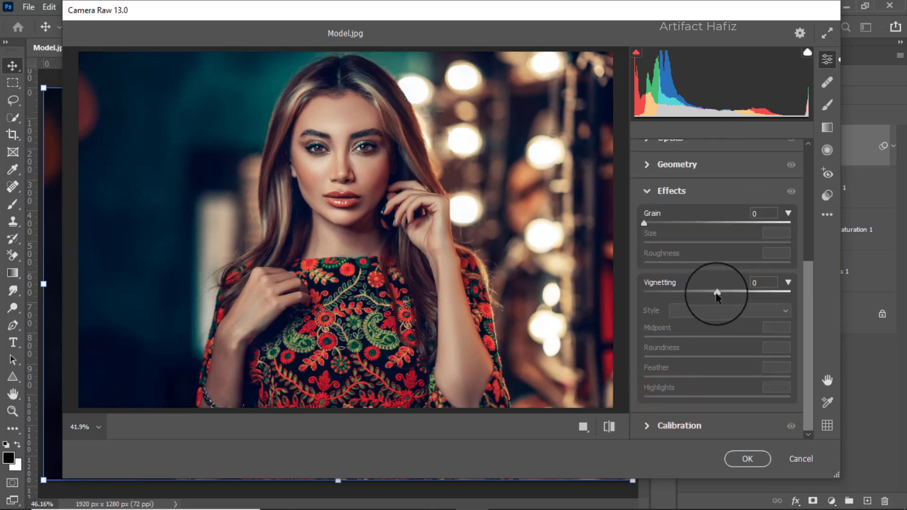
mouse_move(717, 293)
left_mouse_down()
mouse_move(709, 294)
mouse_move(726, 297)
mouse_move(715, 303)
left_mouse_up()
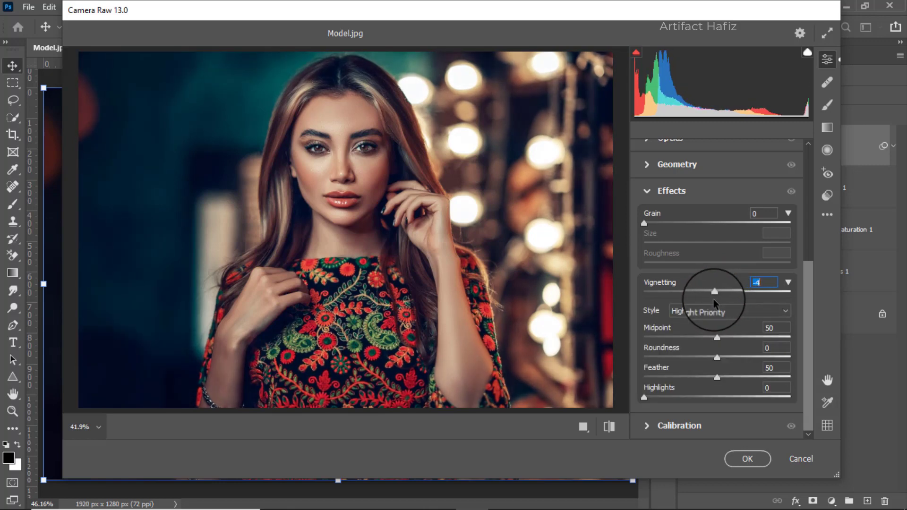
Calibrate the primaries' saturation to Green +22, Blue +4 and Red -2, and apply the Camera Raw Filter
left_click(687, 426)
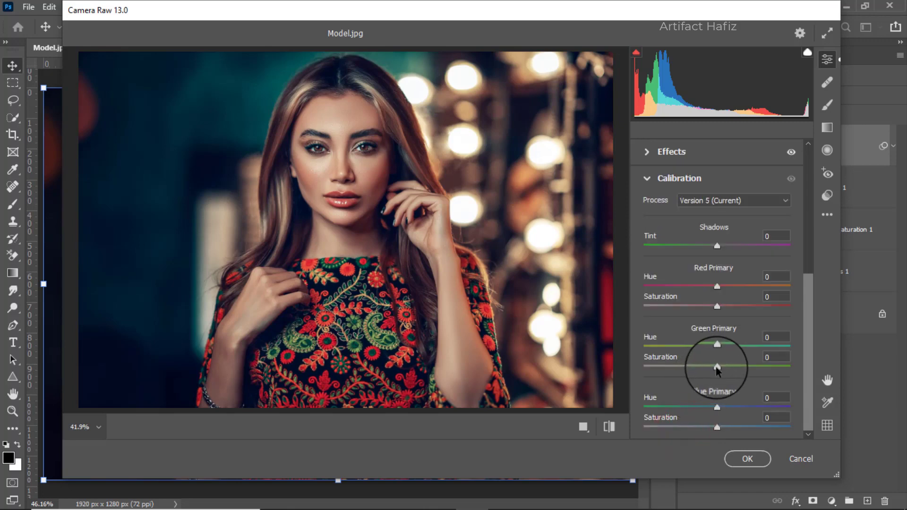
left_click_drag(718, 367, 735, 383)
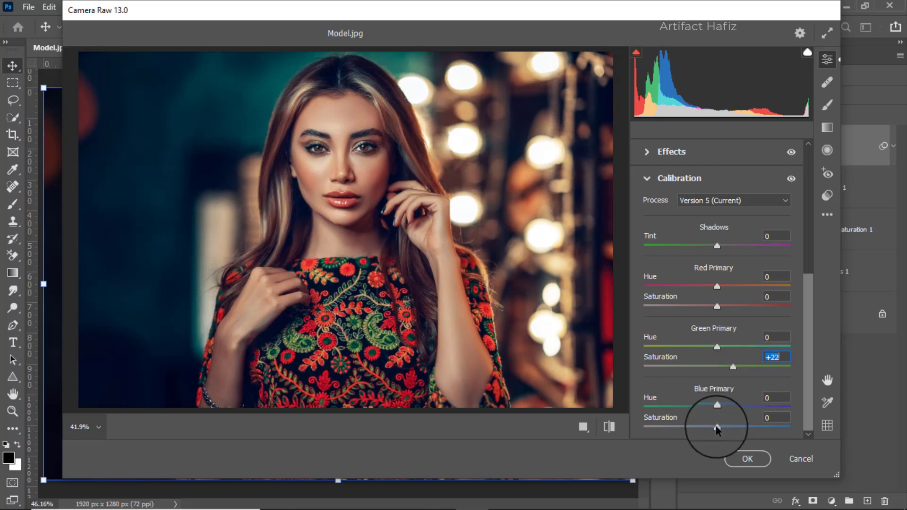
left_click_drag(719, 427, 721, 428)
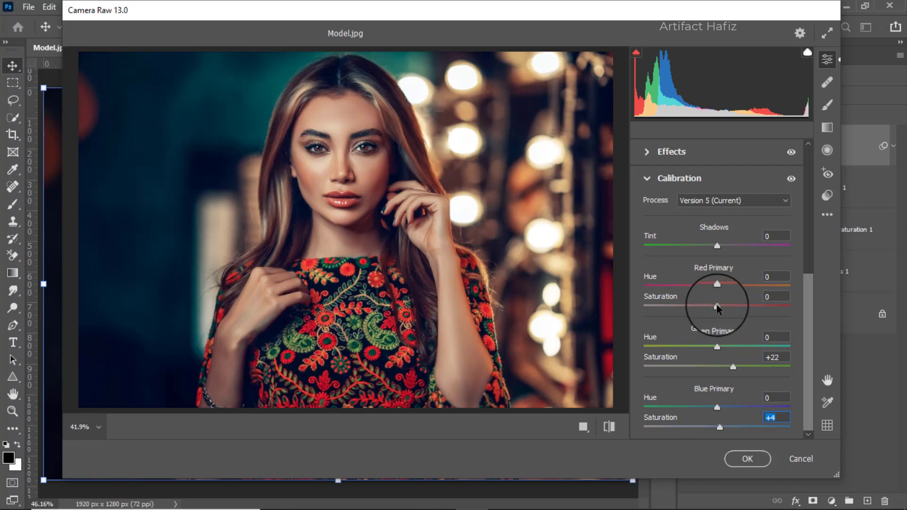
left_click_drag(717, 308, 716, 309)
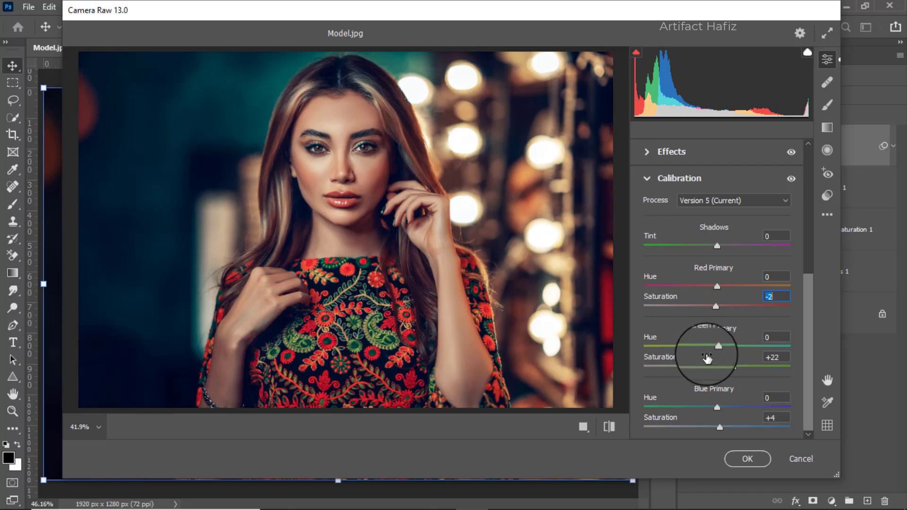
left_click(746, 460)
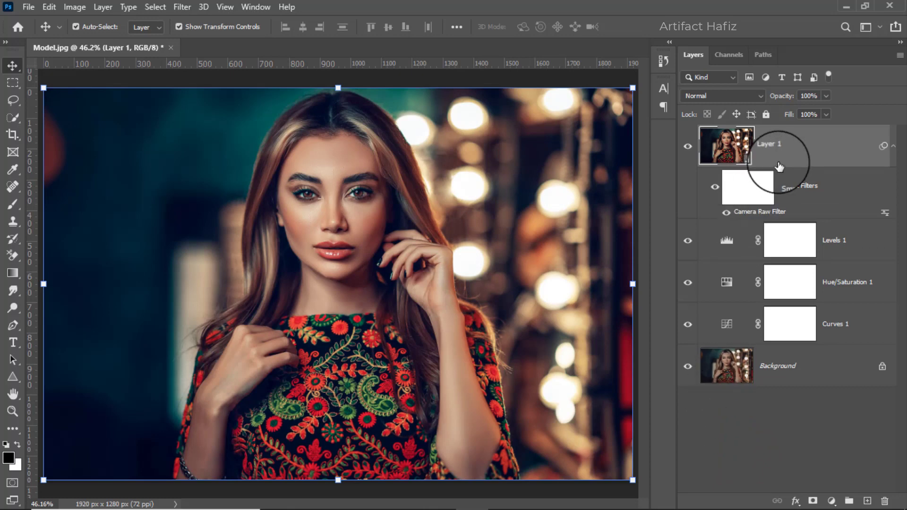
Apply the Color Efex Pro 4 Cross Processing filter to Layer 1 with the L02 method
left_click(182, 7)
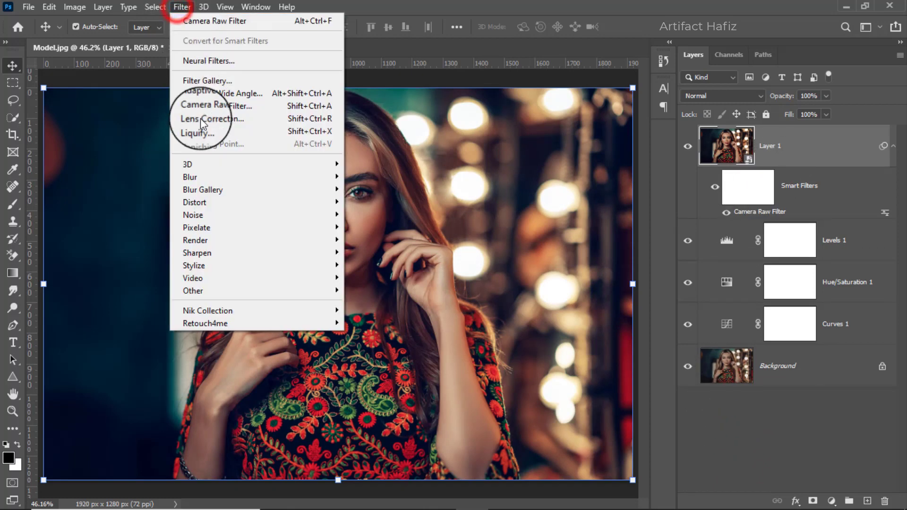
mouse_move(262, 305)
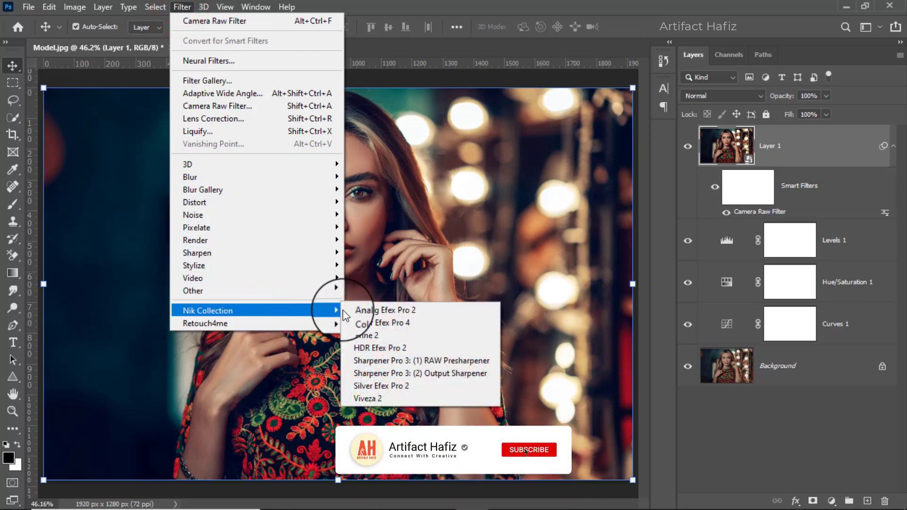
left_click(401, 323)
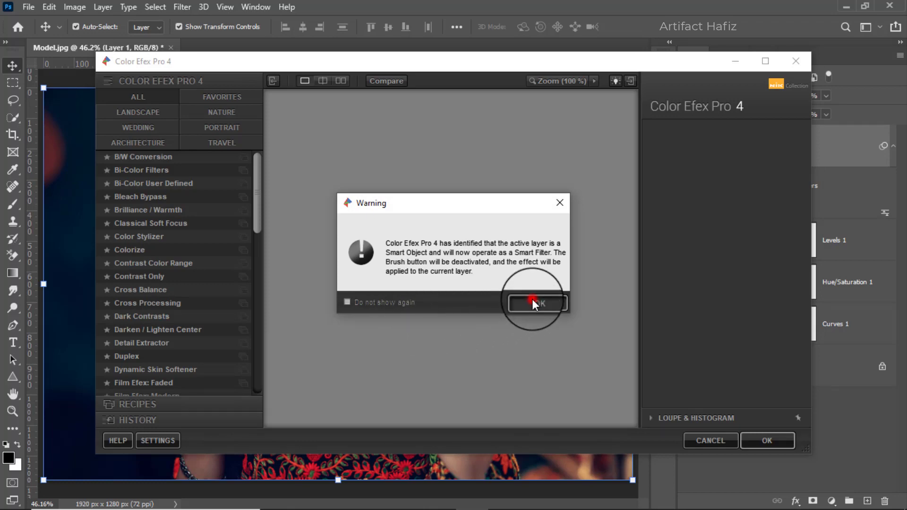
left_click(533, 303)
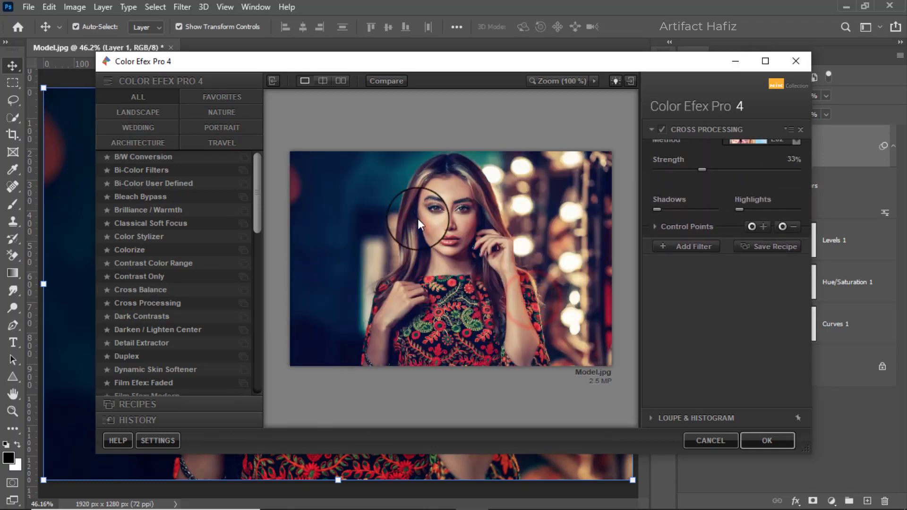
left_click(152, 302)
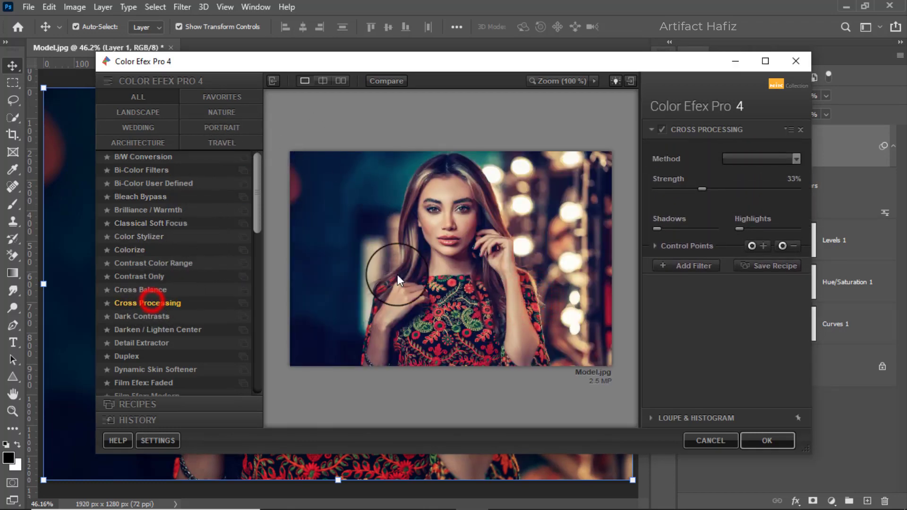
left_click(734, 158)
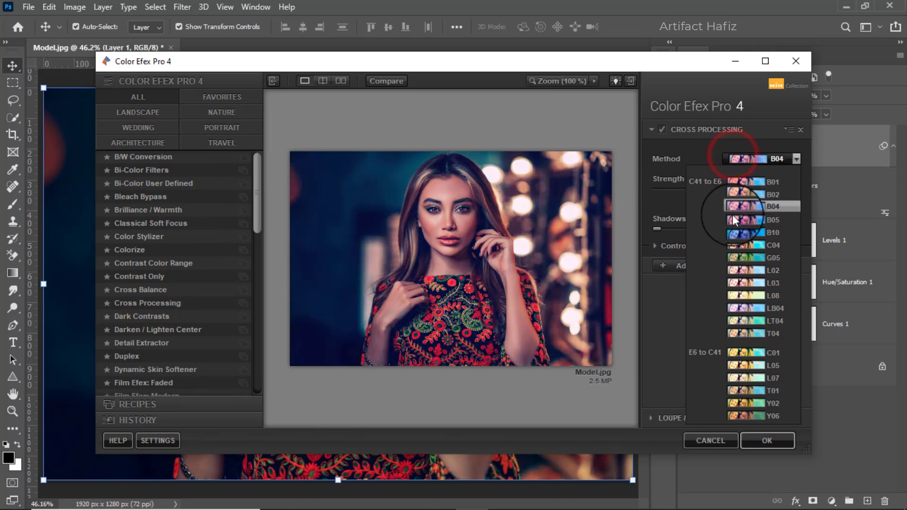
left_click(739, 271)
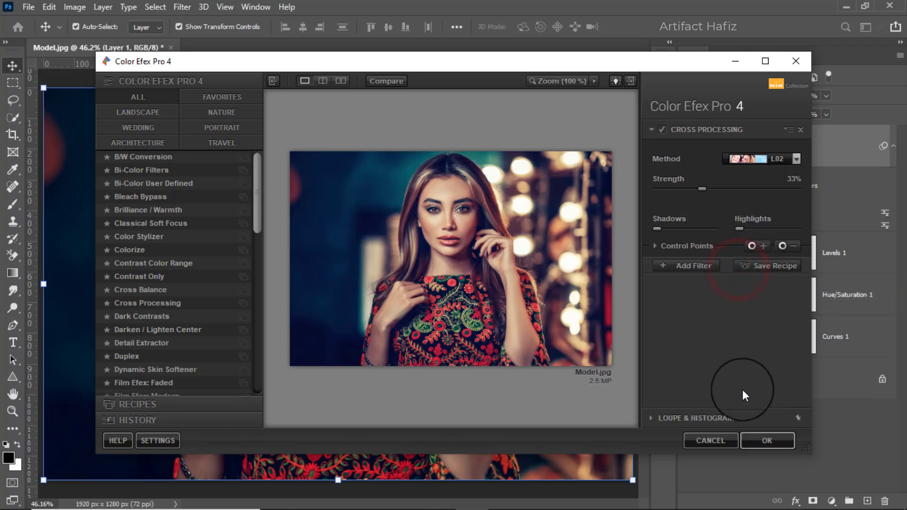
left_click(757, 441)
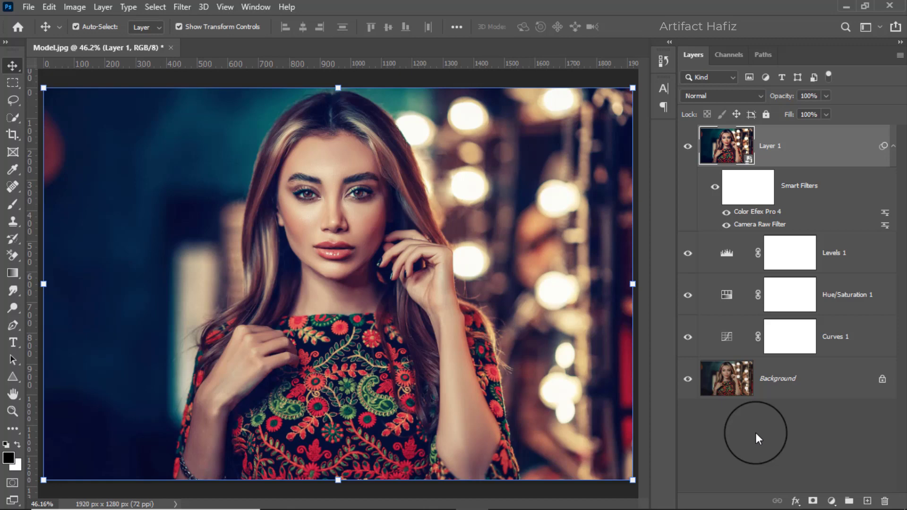
Compare the graded photo with the original by toggling all layers above the Background off and on twice
left_click(688, 381, "alt")
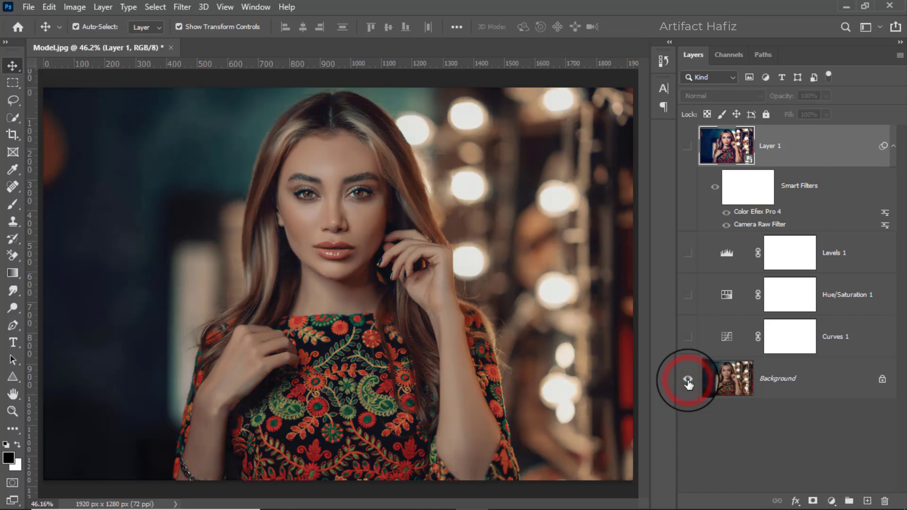
left_click(688, 381, "alt")
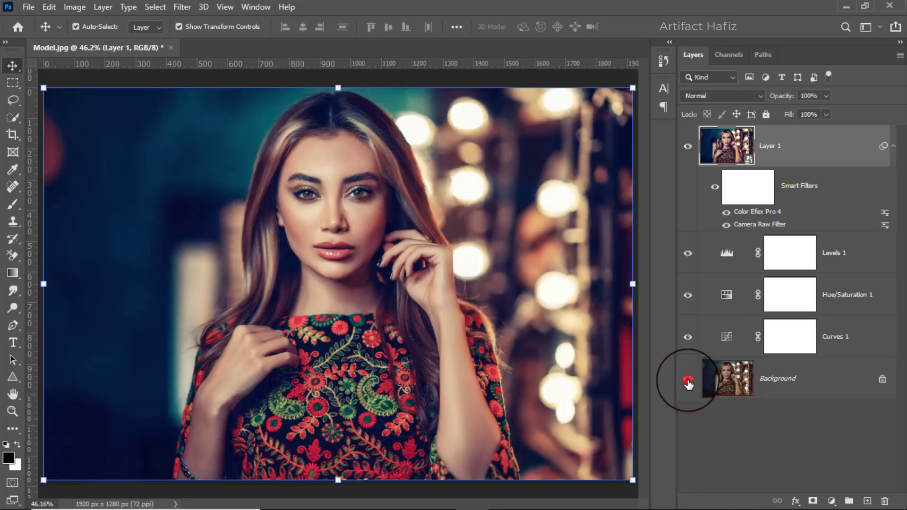
left_click(688, 381, "alt")
left_click(688, 381, "alt")
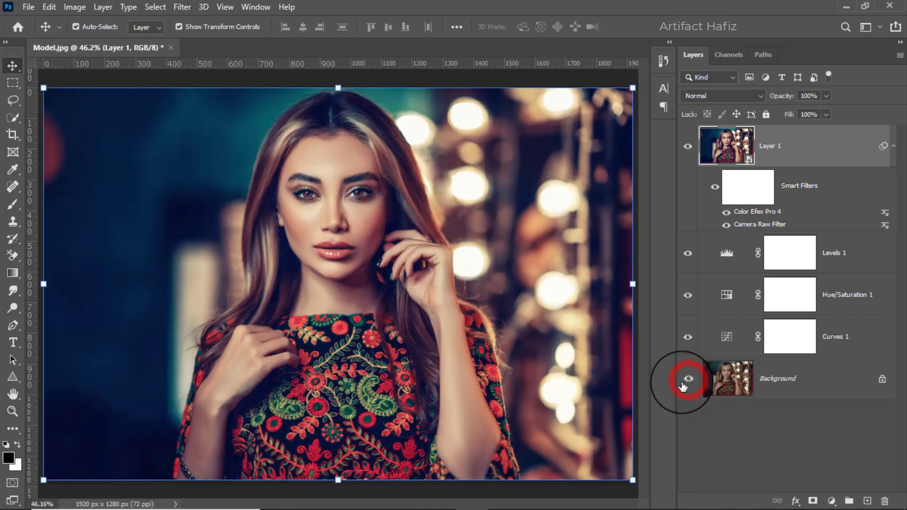